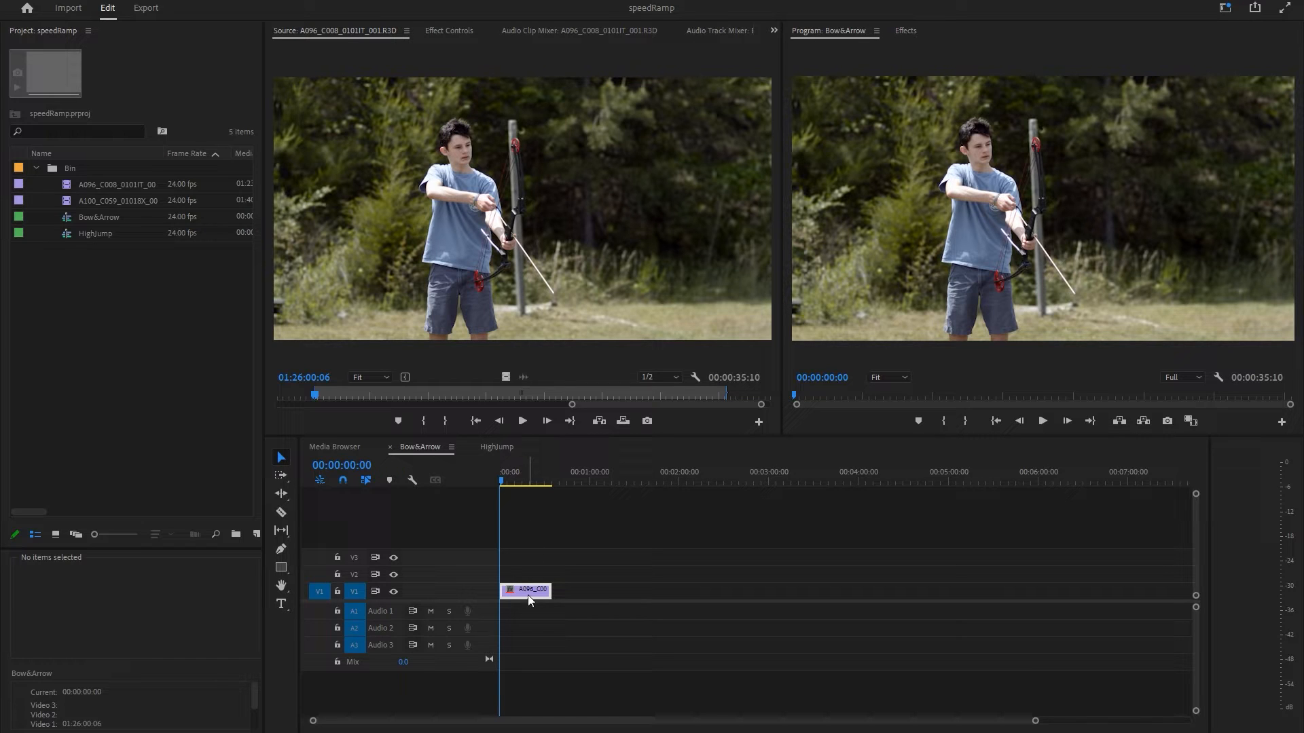
Heighten the Video 1 track in the Bow&Arrow sequence and switch its clip's keyframe display to Time Remapping Speed
{"action": "mouse_move", "coordinate": [506, 487]}
{"action": "left_mouse_down"}
{"action": "mouse_move", "coordinate": [545, 488]}
{"action": "mouse_move", "coordinate": [495, 492]}
{"action": "left_mouse_up"}
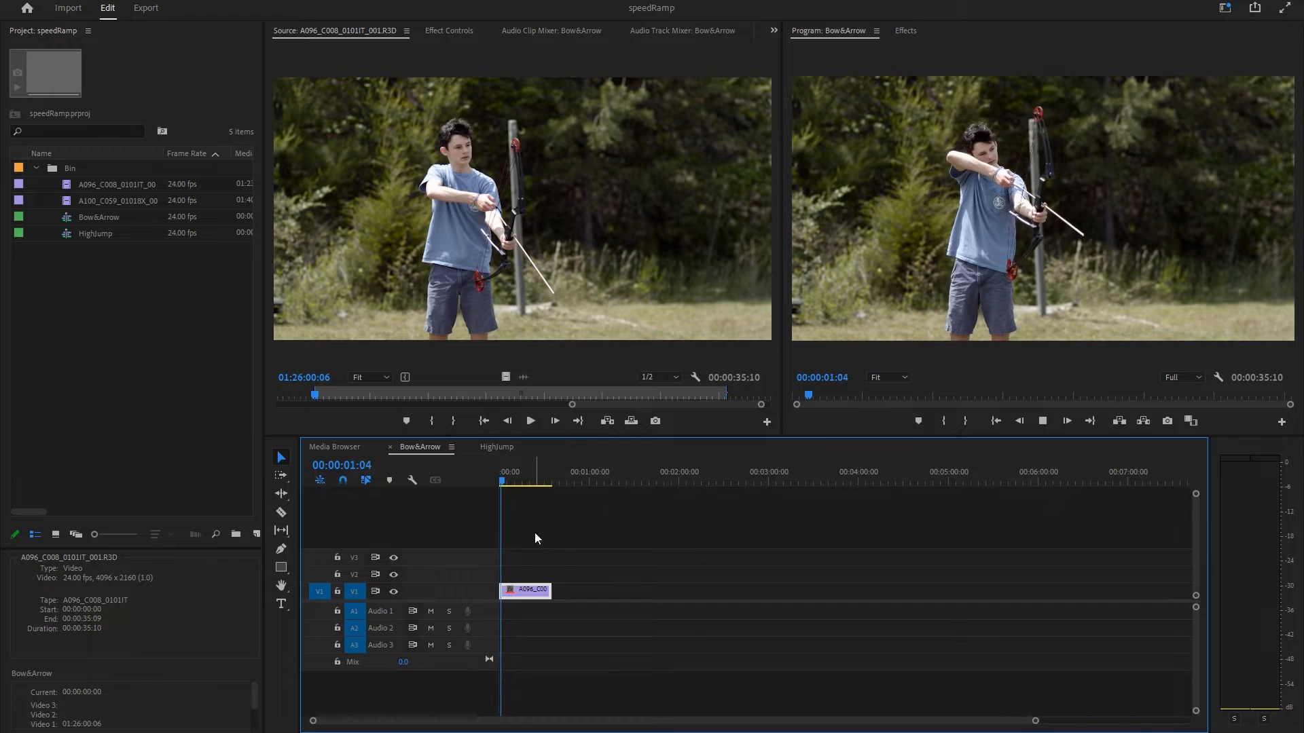
{"action": "key", "text": "space"}
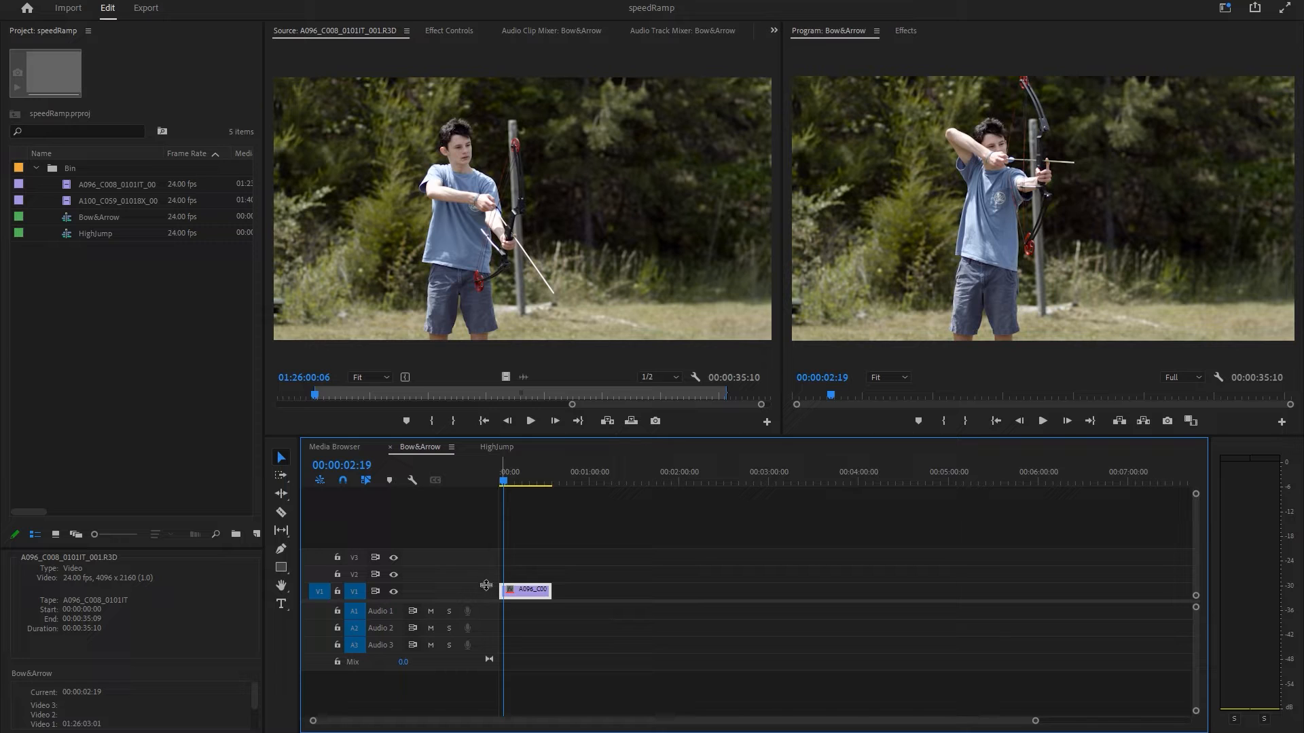
{"action": "left_click_drag", "start_coordinate": [487, 569], "coordinate": [471, 565]}
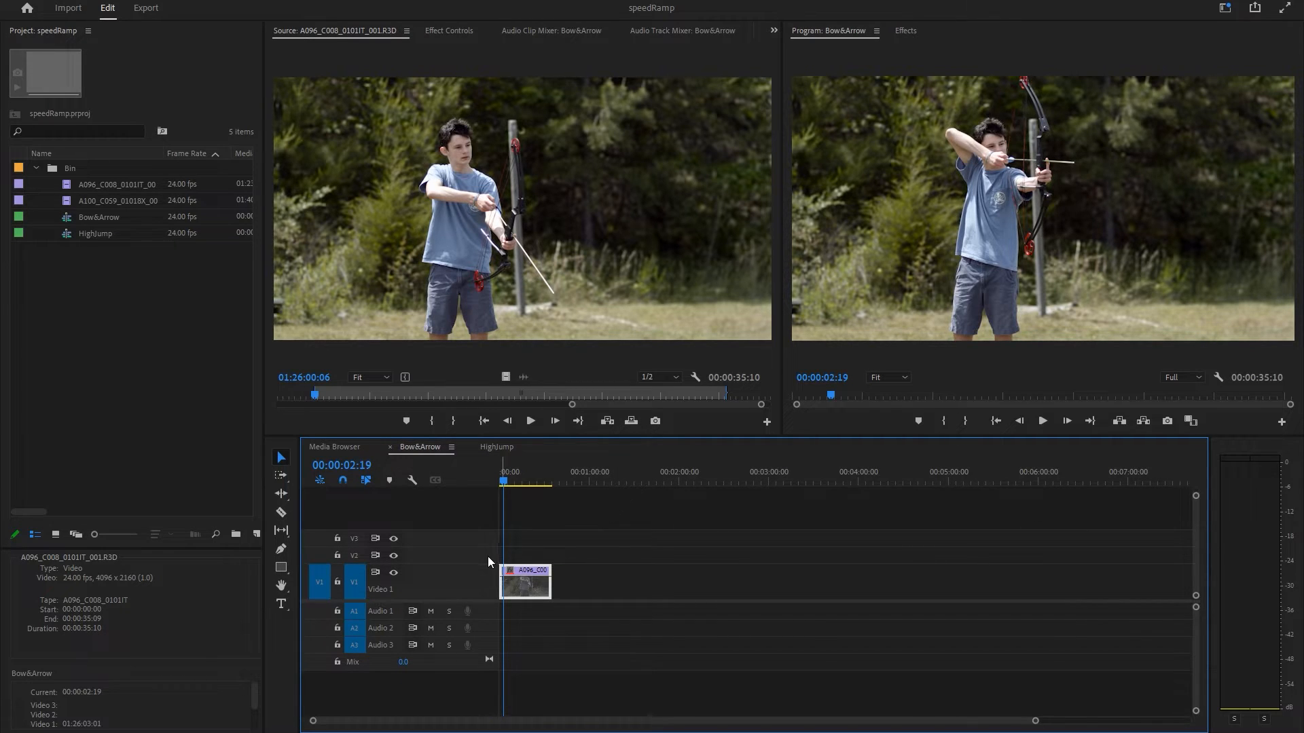
{"action": "key", "text": "backslash"}
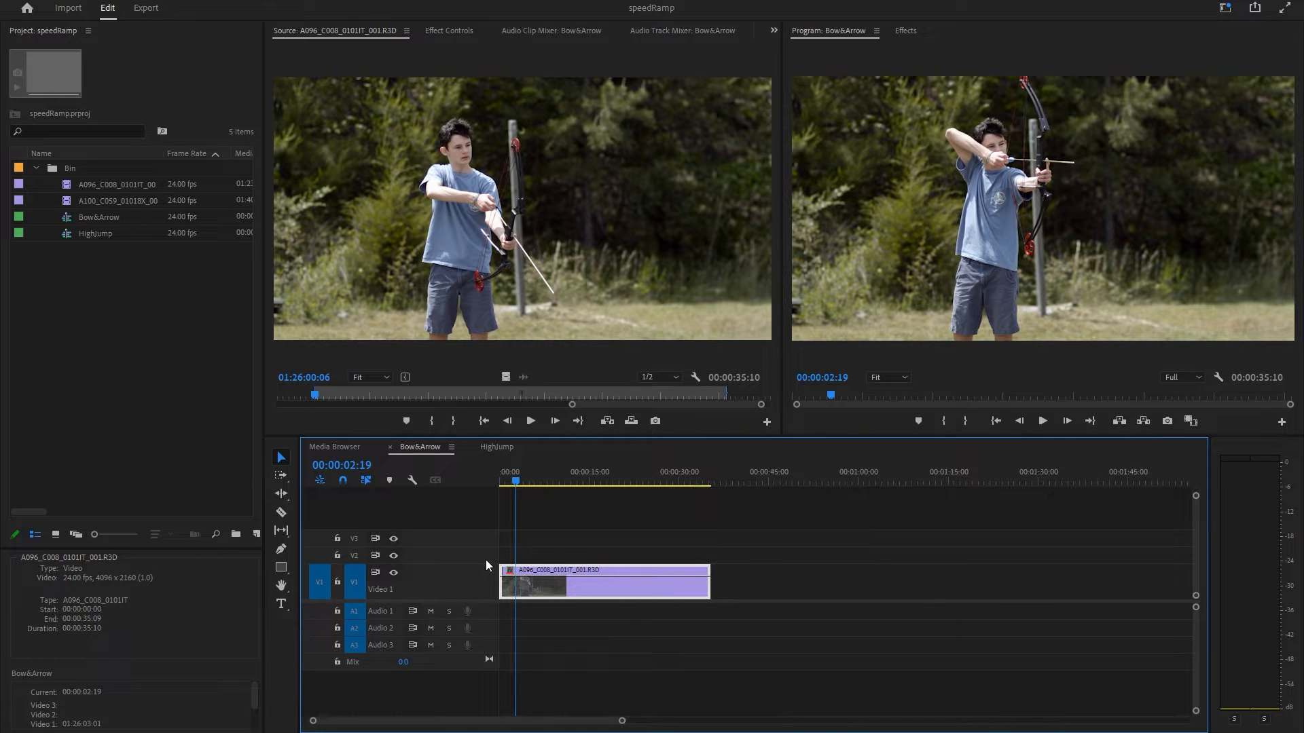
{"action": "right_click", "coordinate": [609, 589]}
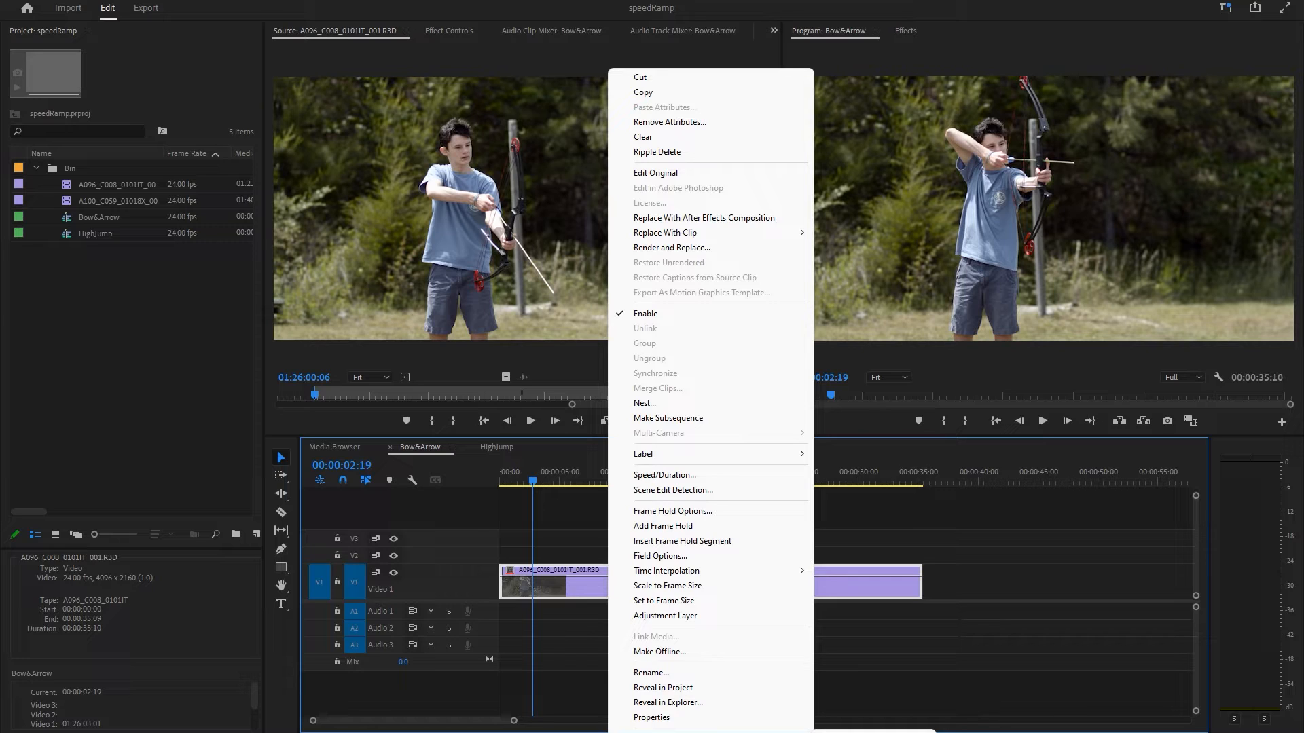
{"action": "key", "text": "Escape"}
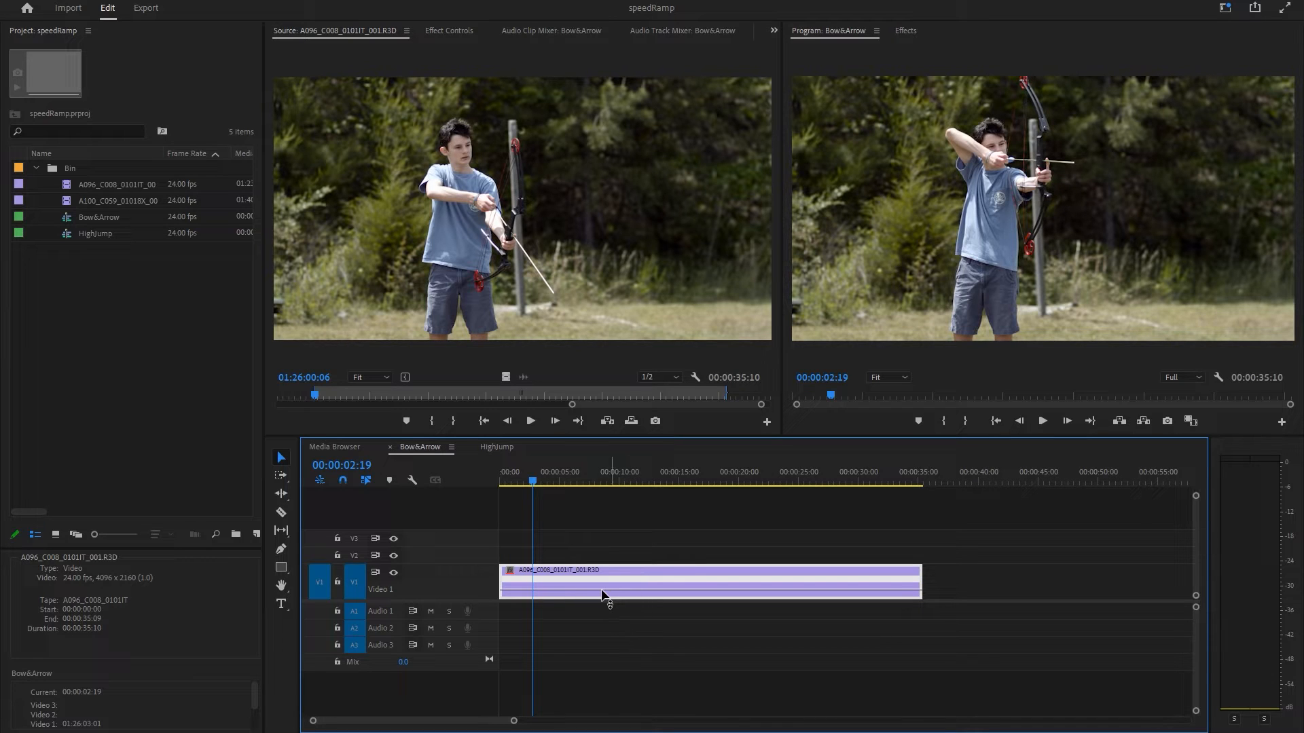
{"action": "mouse_move", "coordinate": [589, 596]}
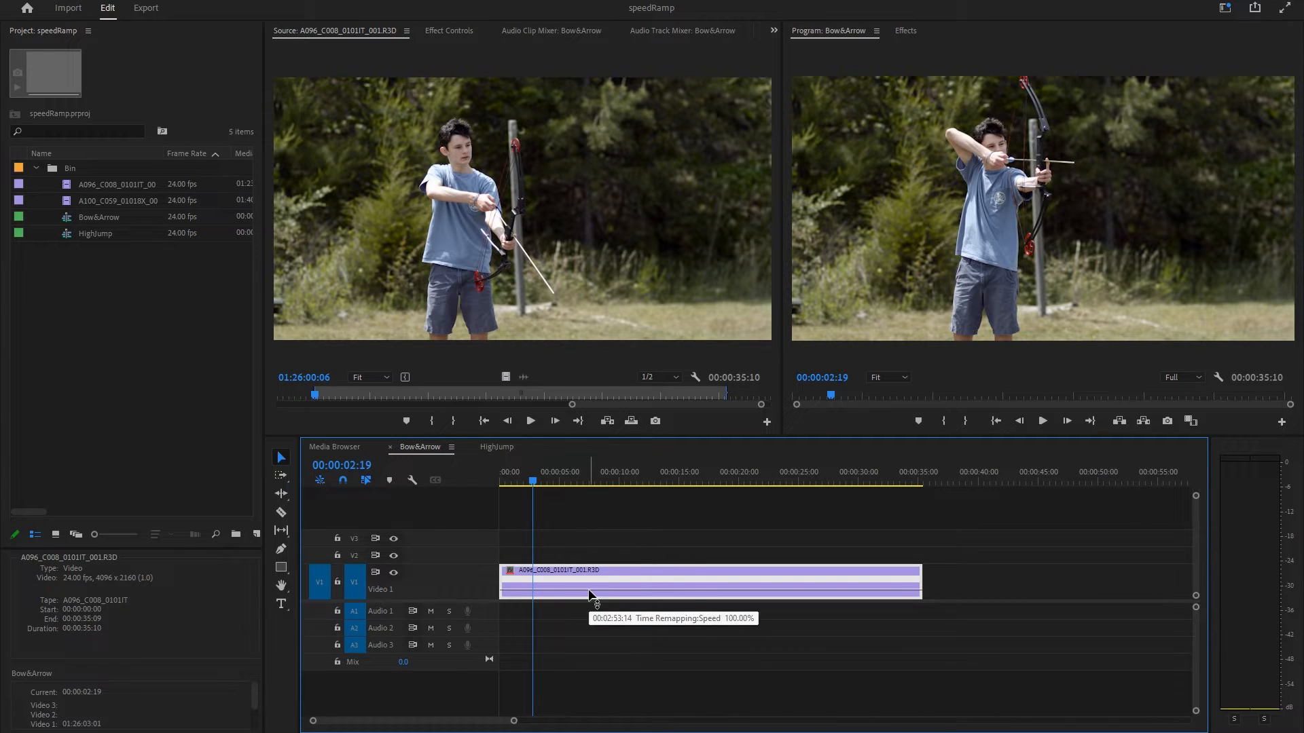
Add a speed keyframe to the archer clip at 00:00:20:09 and show the clip's effect settings
{"action": "left_click_drag", "start_coordinate": [542, 490], "coordinate": [745, 495]}
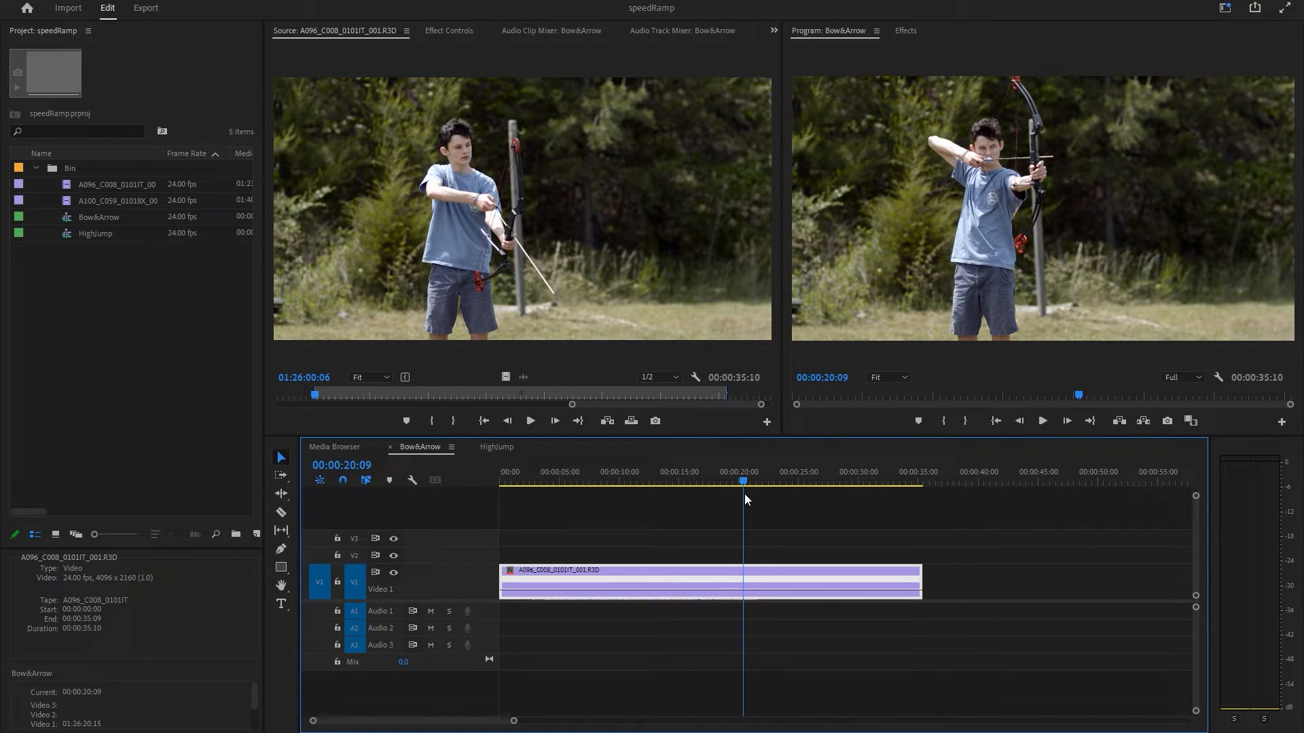
{"action": "left_click", "coordinate": [743, 592], "text": "ctrl"}
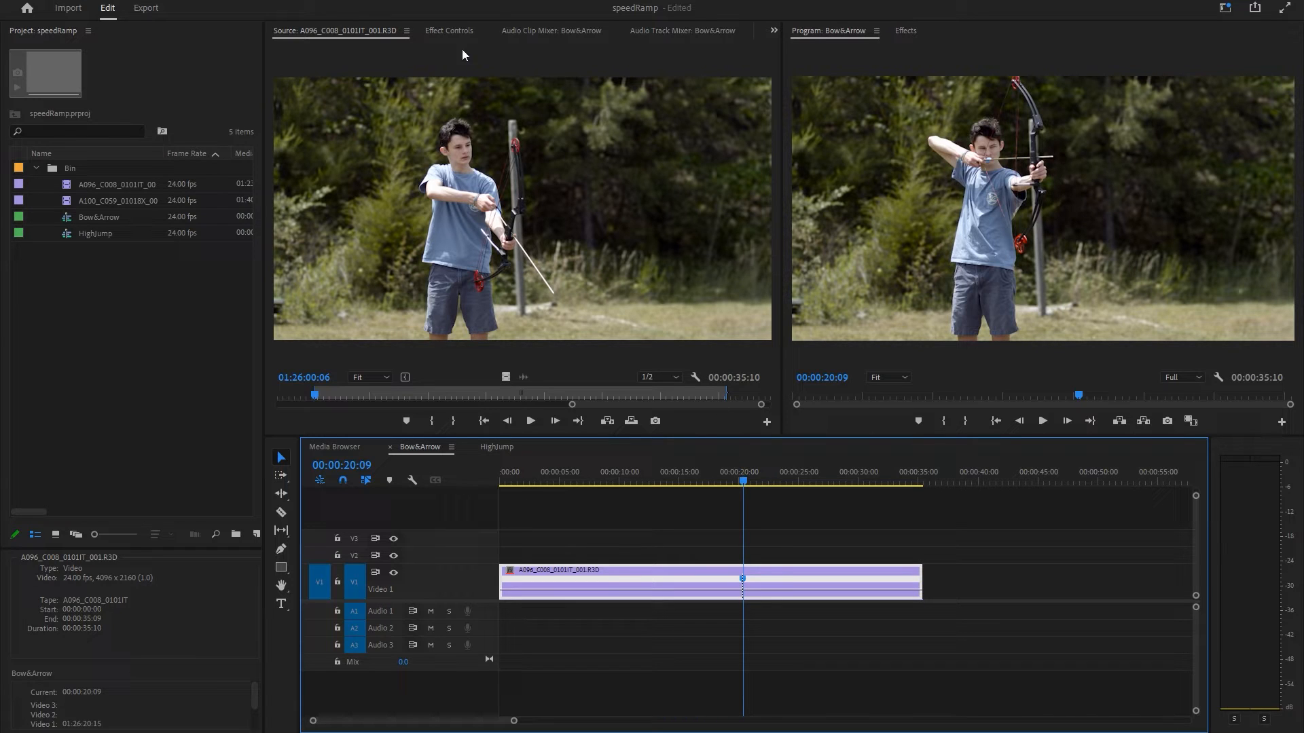
{"action": "left_click", "coordinate": [451, 32]}
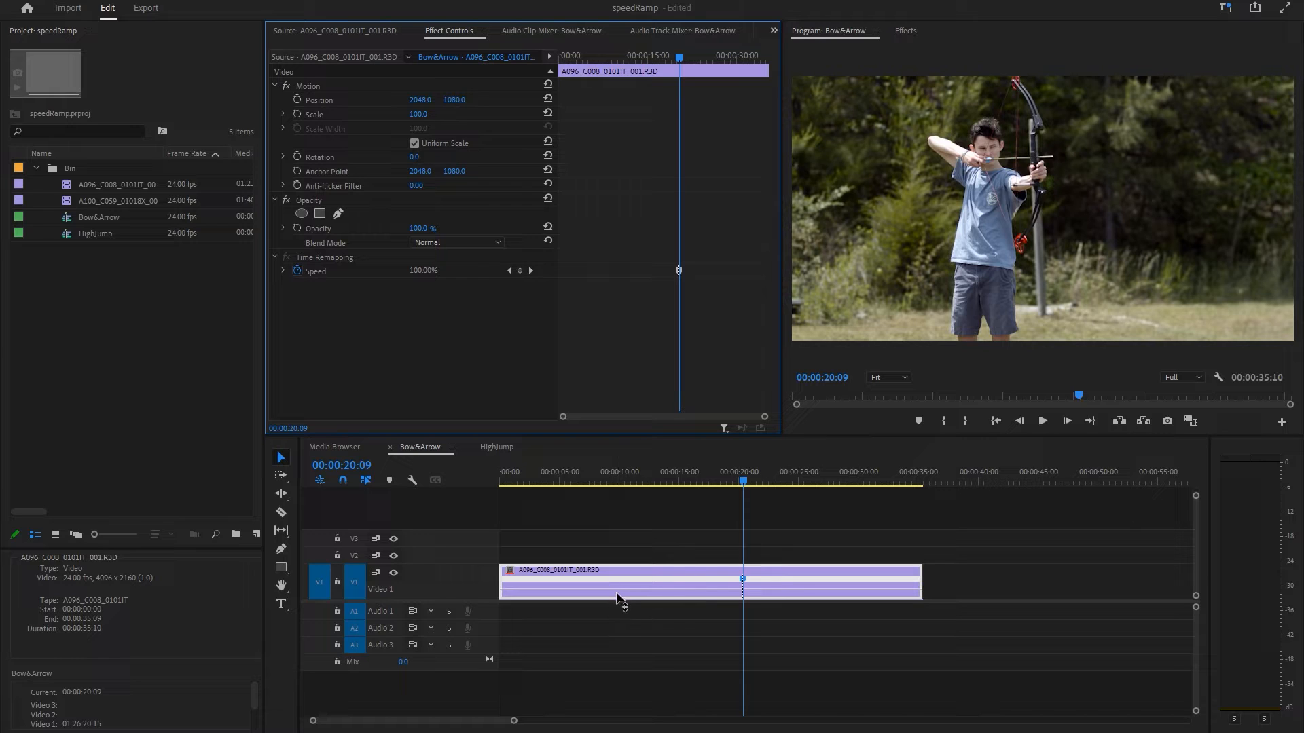
Raise the clip's speed before the keyframe to 333% and play the sequence from the start
{"action": "left_click_drag", "start_coordinate": [616, 595], "coordinate": [593, 538]}
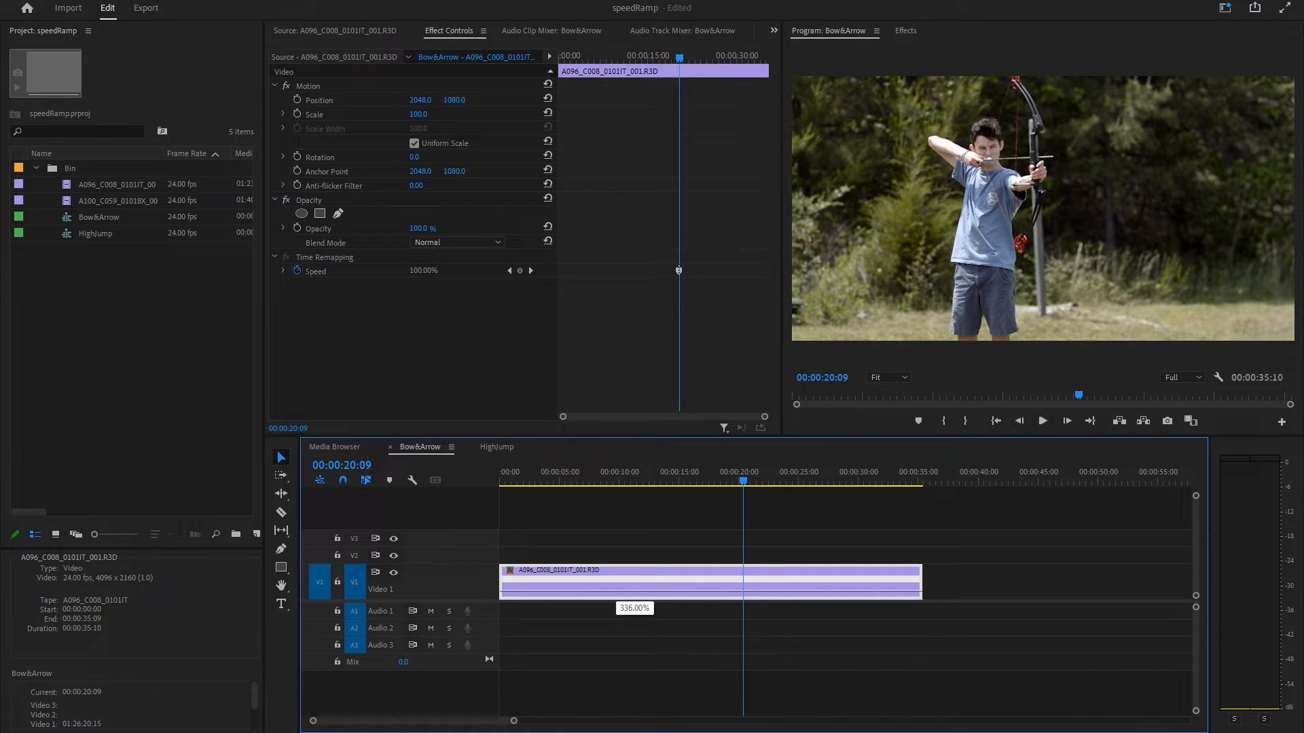
{"action": "left_click_drag", "start_coordinate": [617, 433], "coordinate": [616, 433]}
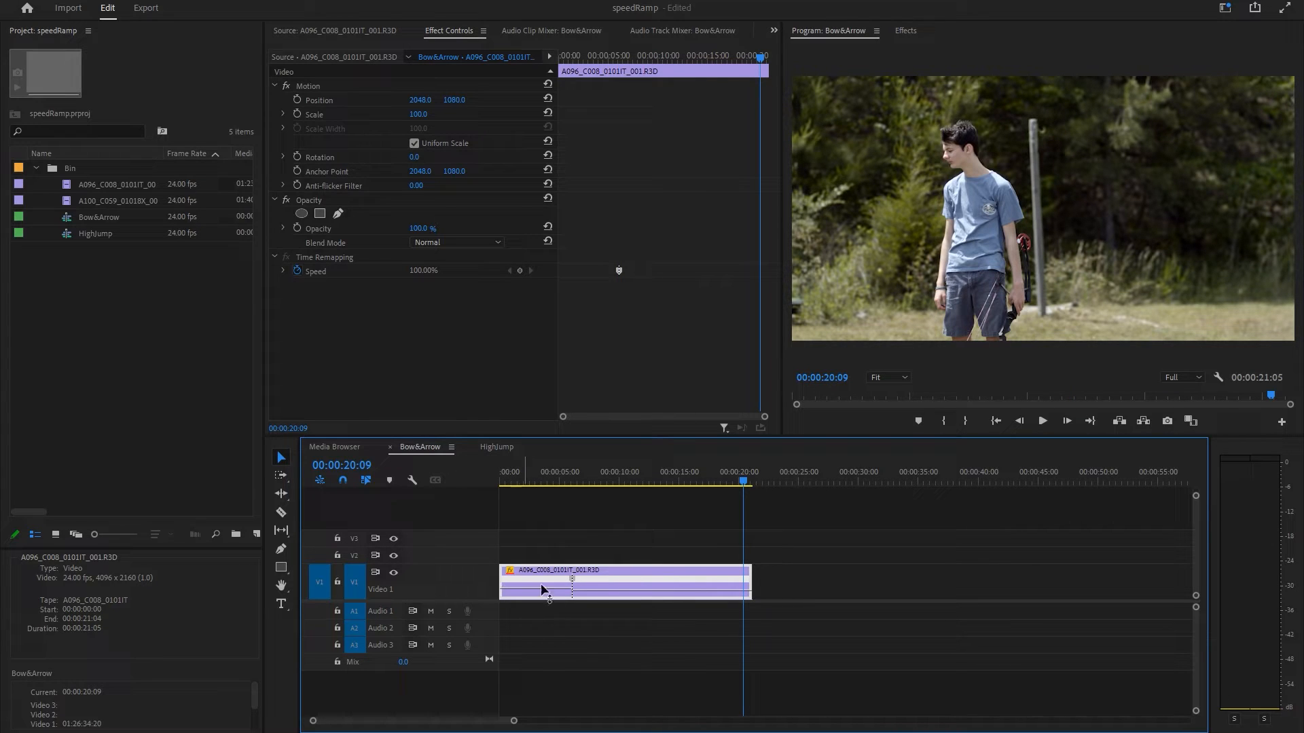
{"action": "left_click", "coordinate": [494, 478]}
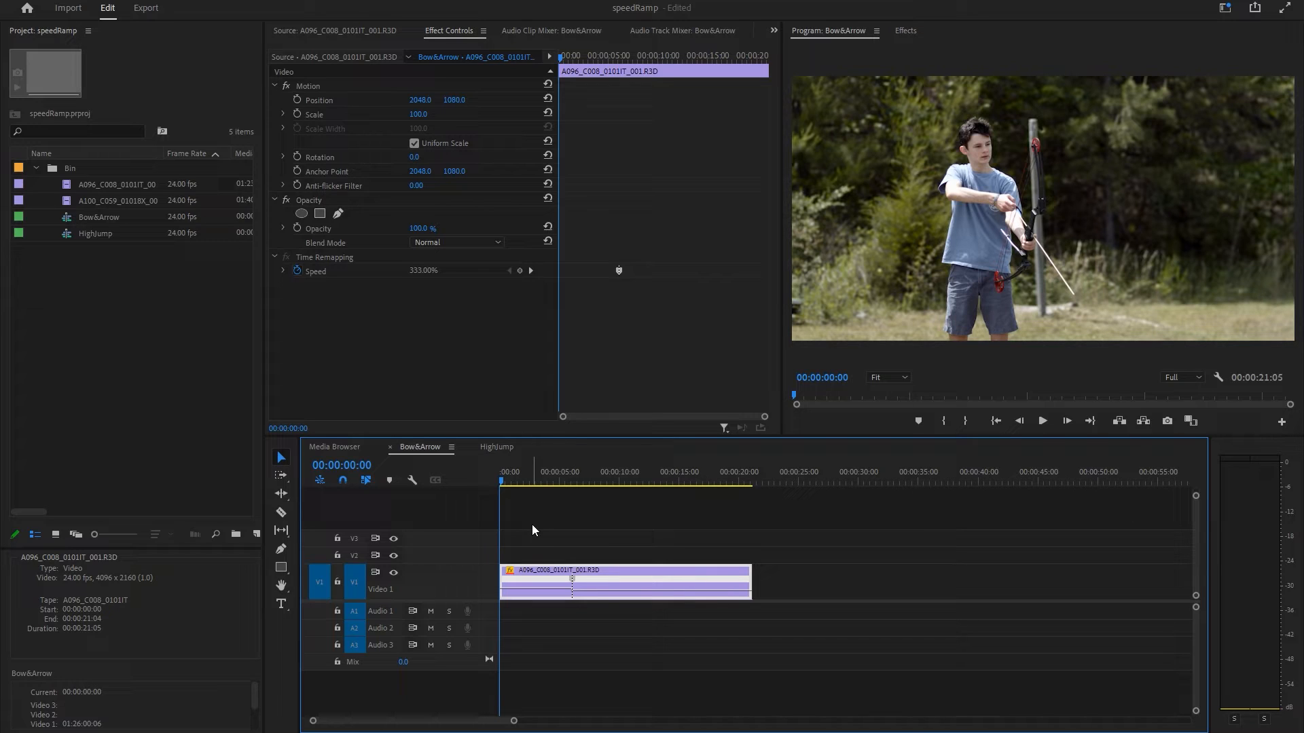
{"action": "key", "text": "space"}
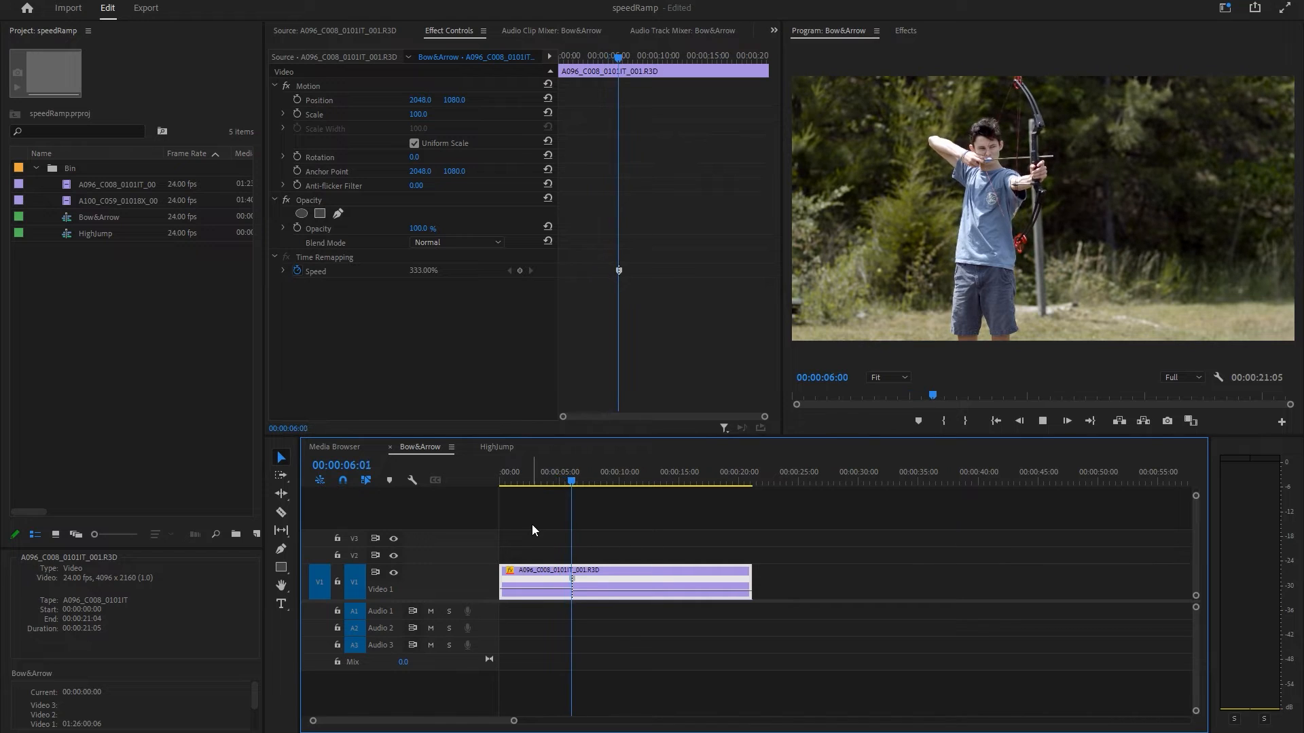
{"action": "key", "text": "space"}
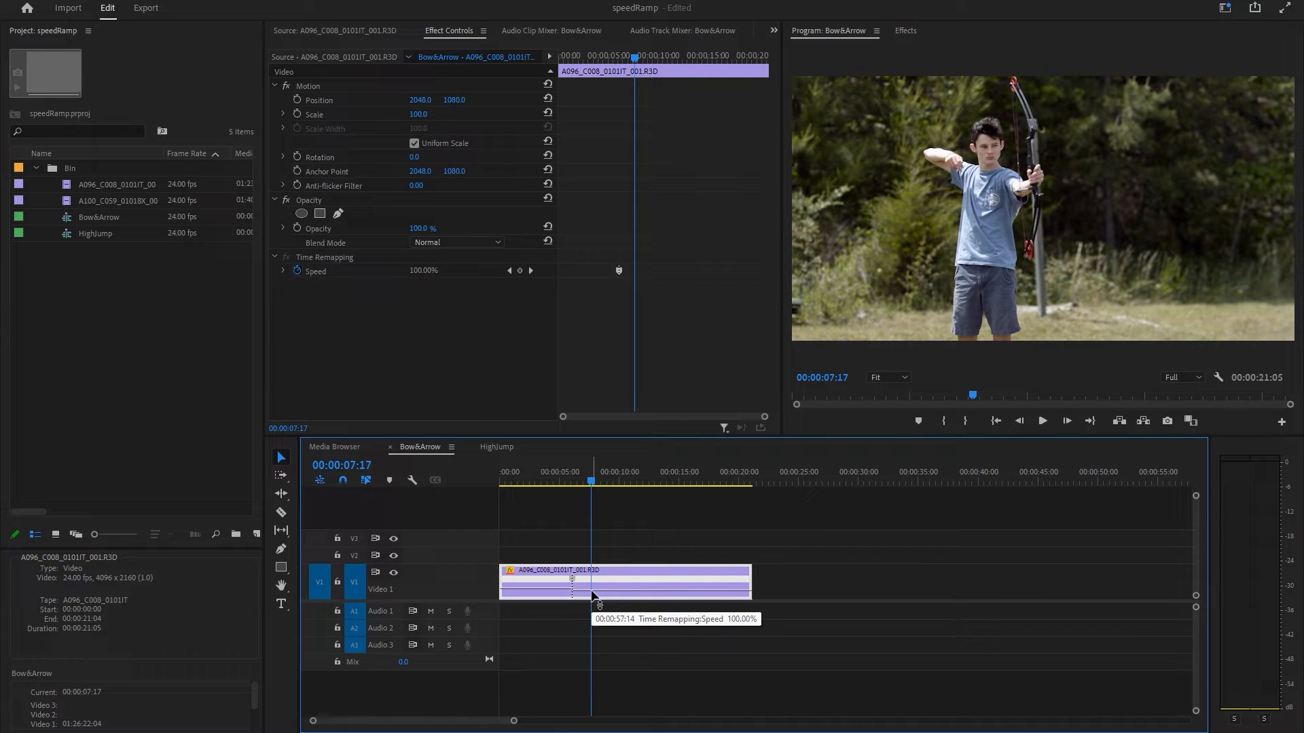
Lower the clip's speed after the keyframe to 50% and play back the speed change
{"action": "left_click_drag", "start_coordinate": [592, 597], "coordinate": [592, 613]}
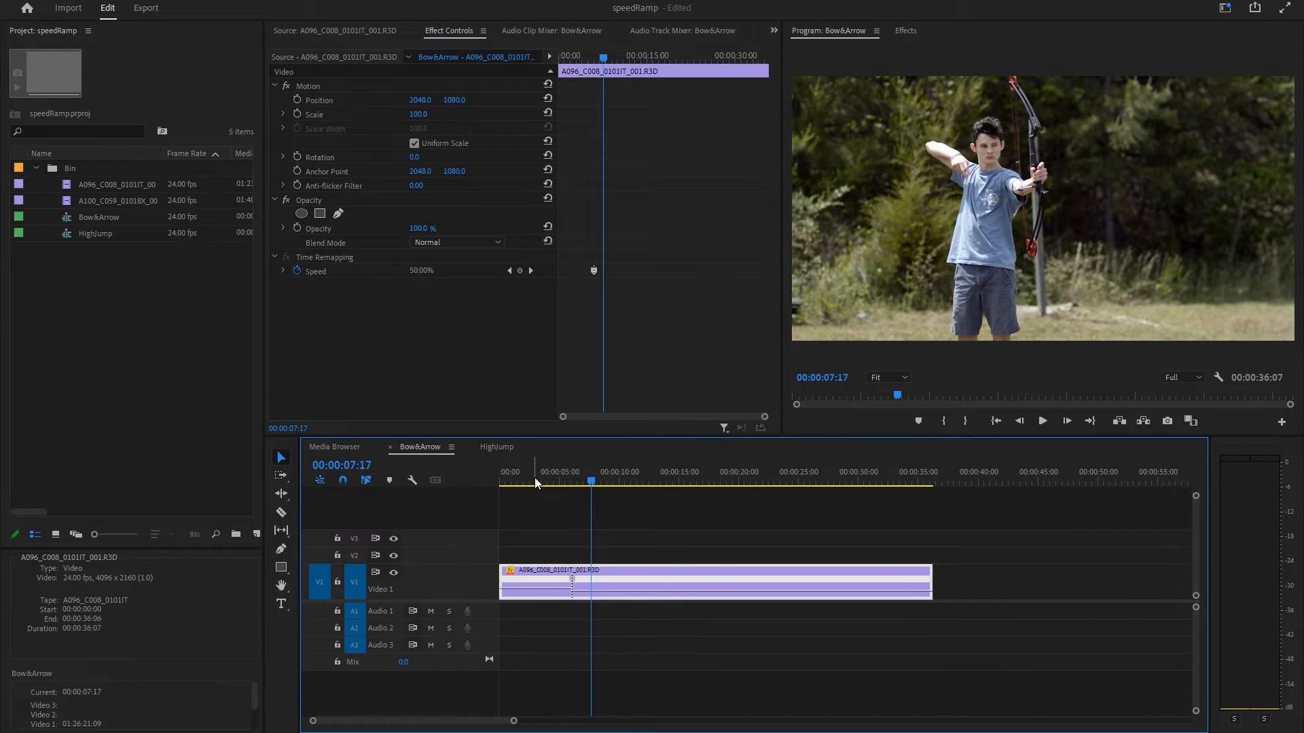
{"action": "left_click", "coordinate": [535, 478]}
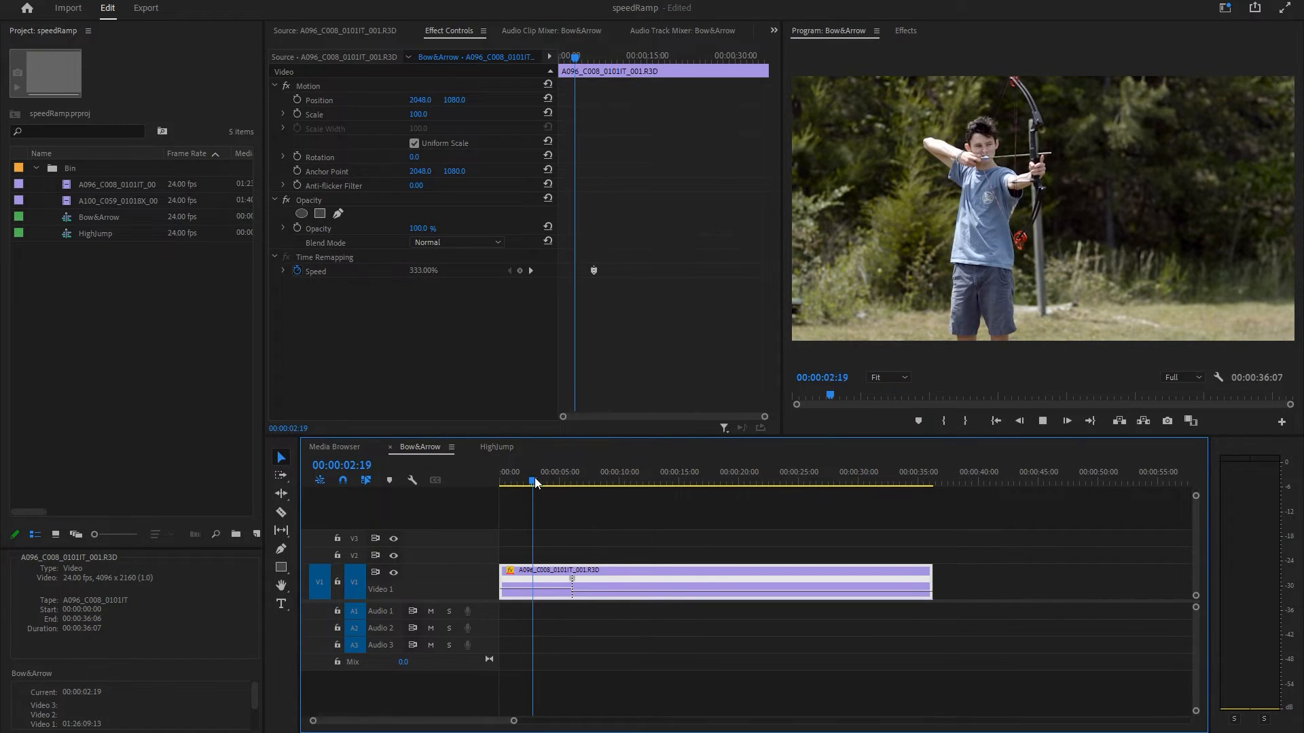
{"action": "key", "text": "space"}
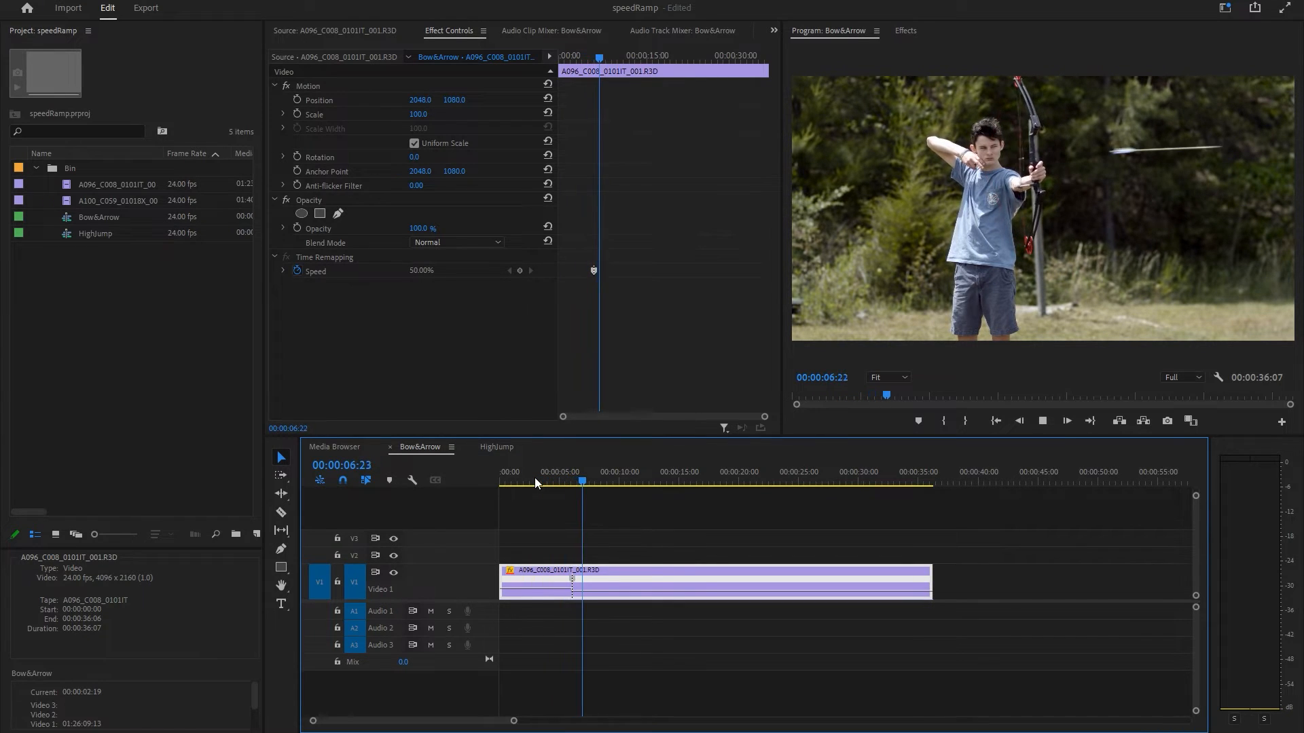
Add a second speed keyframe at 00:00:14:11, raise the speed after it to 333%, and play the result
{"action": "mouse_move", "coordinate": [616, 482]}
{"action": "left_mouse_down"}
{"action": "mouse_move", "coordinate": [698, 482]}
{"action": "mouse_move", "coordinate": [652, 473]}
{"action": "mouse_move", "coordinate": [682, 470]}
{"action": "mouse_move", "coordinate": [671, 471]}
{"action": "left_mouse_up"}
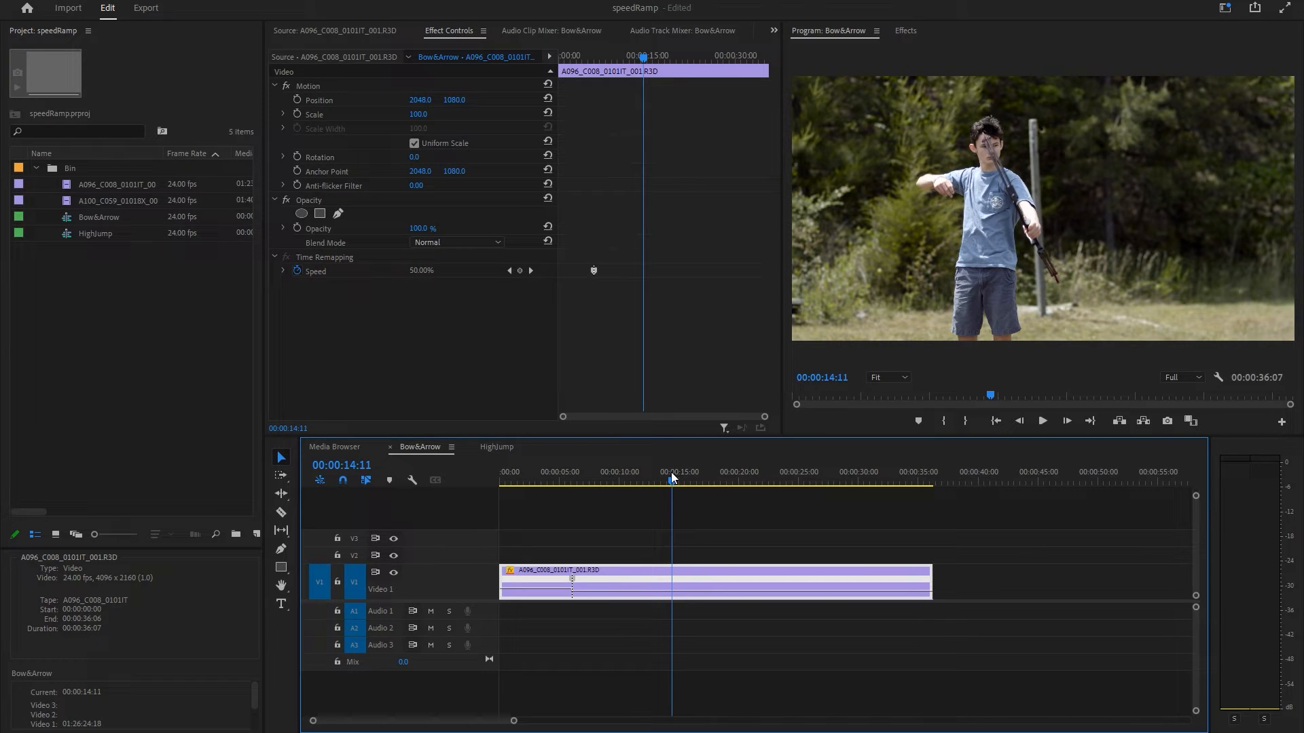
{"action": "left_click", "coordinate": [673, 593], "text": "ctrl"}
{"action": "left_click_drag", "start_coordinate": [690, 594], "coordinate": [658, 547]}
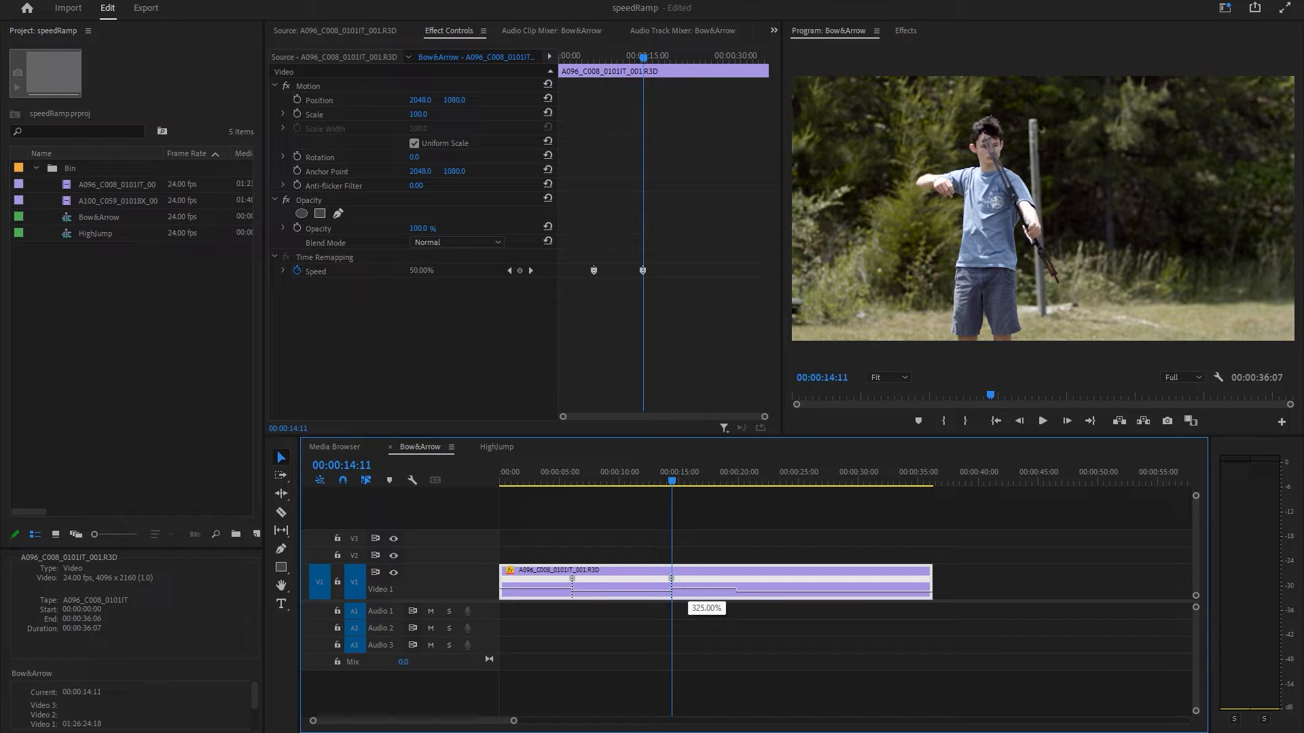
{"action": "left_click_drag", "start_coordinate": [672, 564], "coordinate": [687, 398]}
{"action": "key", "text": "space"}
{"action": "left_click", "coordinate": [658, 483]}
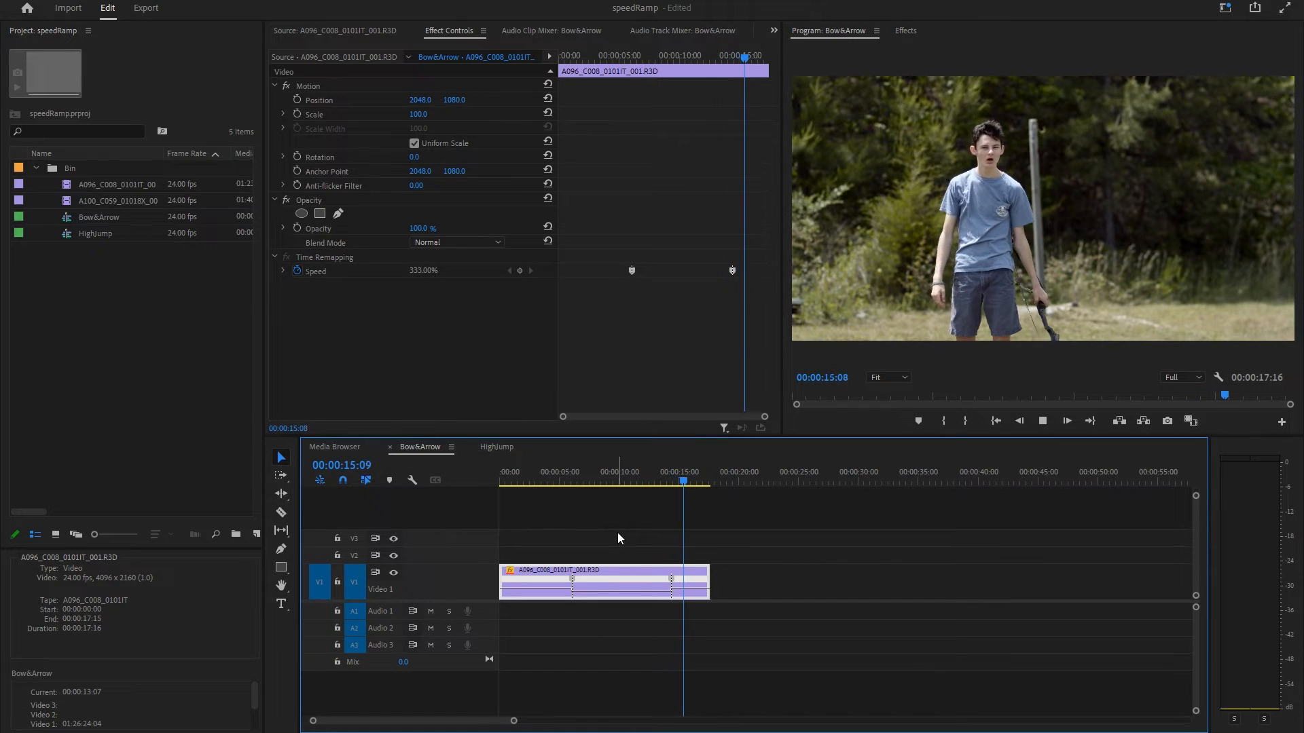
{"action": "key", "text": "space"}
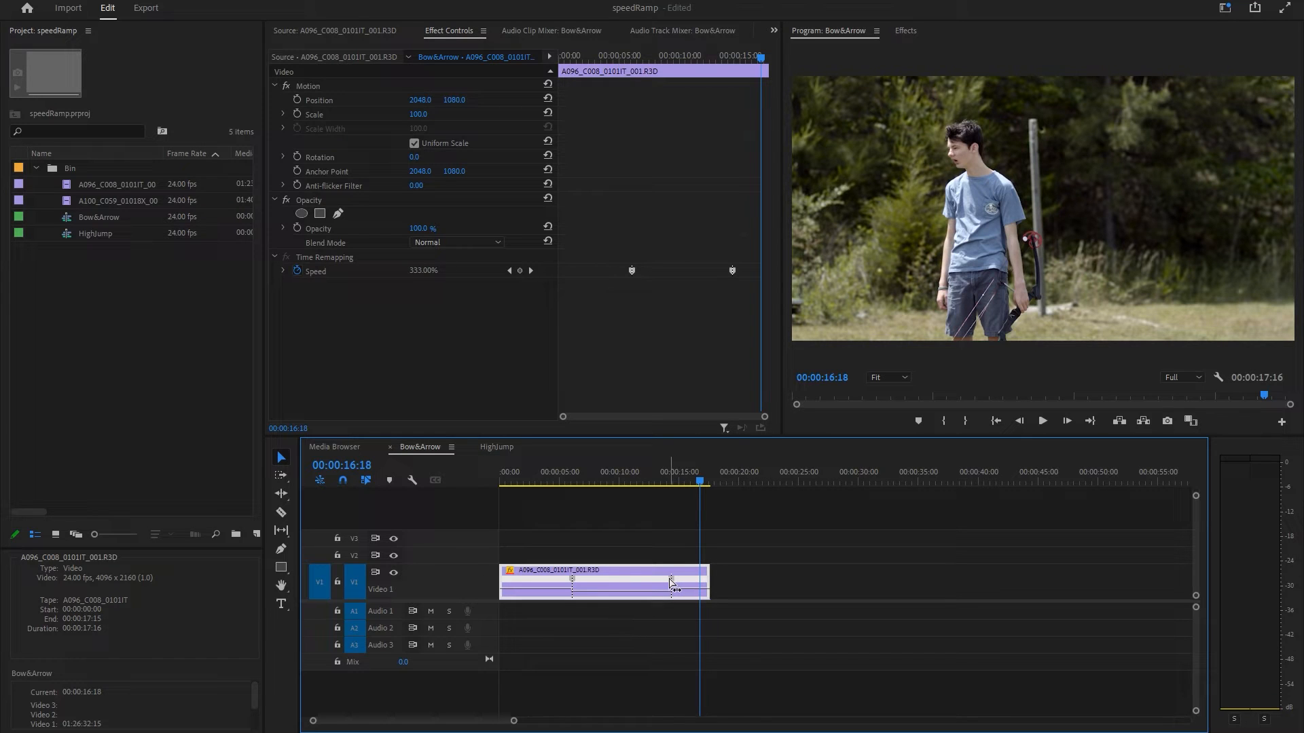
Split the second speed keyframe to create a gradual ramp from 50% to 333%
{"action": "mouse_move", "coordinate": [671, 580]}
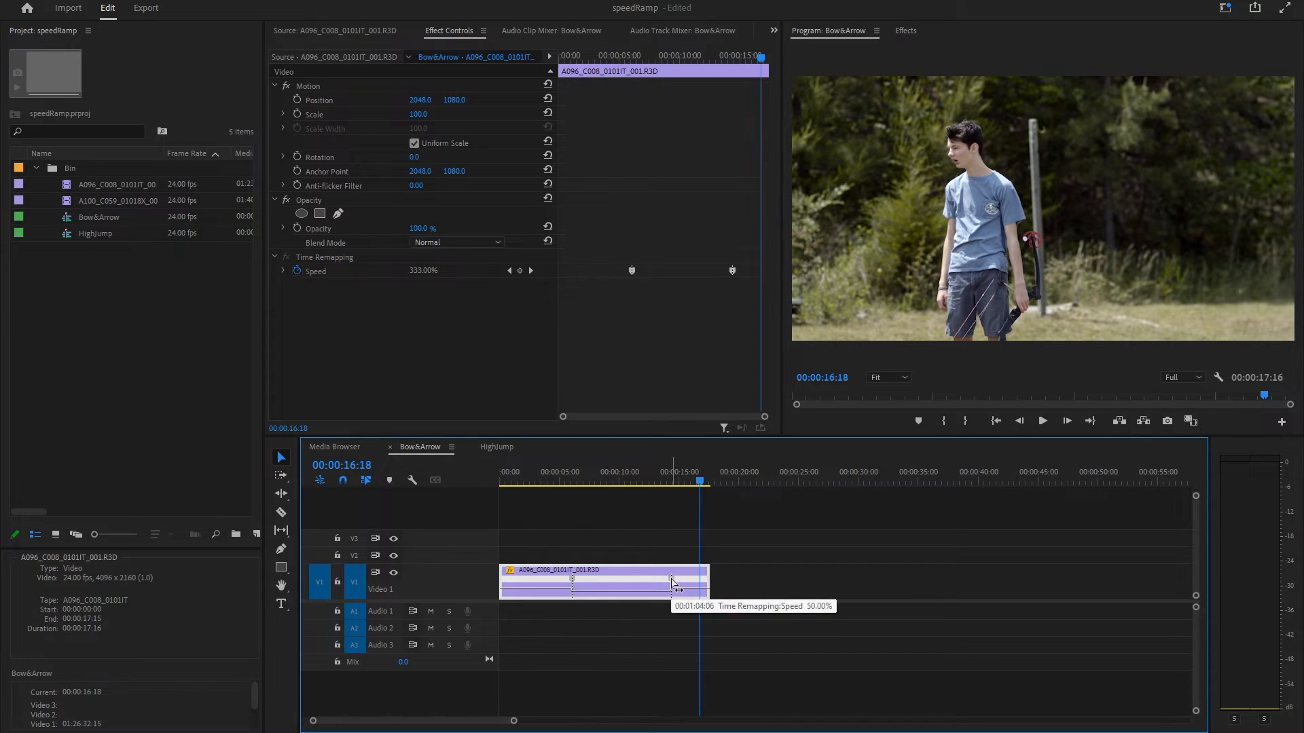
{"action": "left_click_drag", "start_coordinate": [690, 475], "coordinate": [672, 483]}
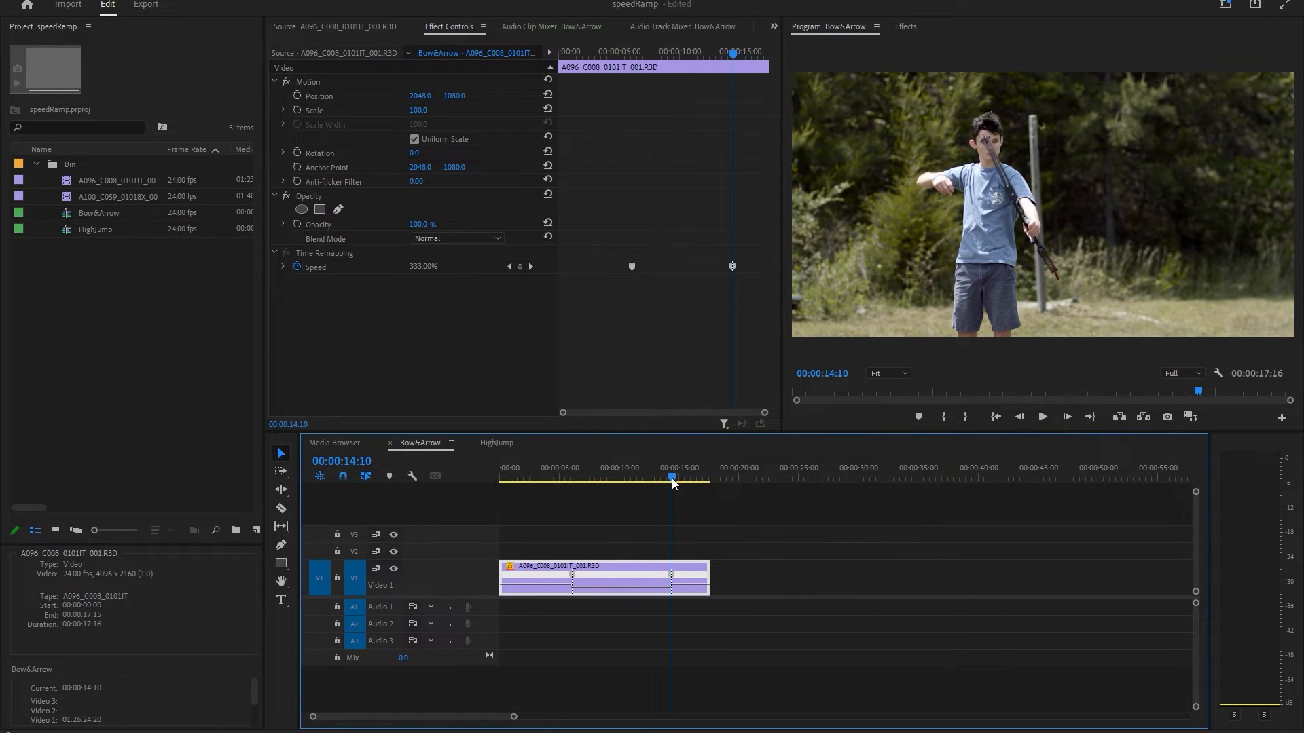
{"action": "key", "text": "="}
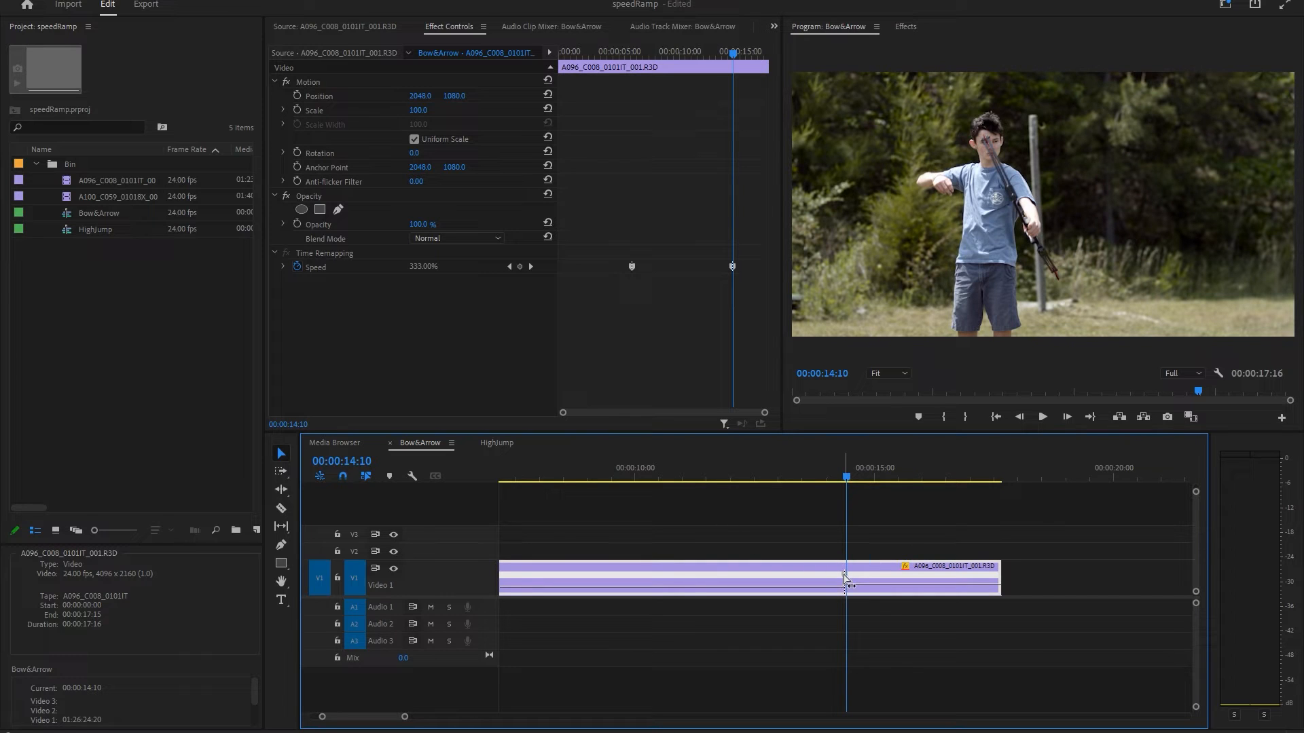
{"action": "mouse_move", "coordinate": [844, 577]}
{"action": "left_click_drag", "start_coordinate": [830, 479], "coordinate": [801, 475]}
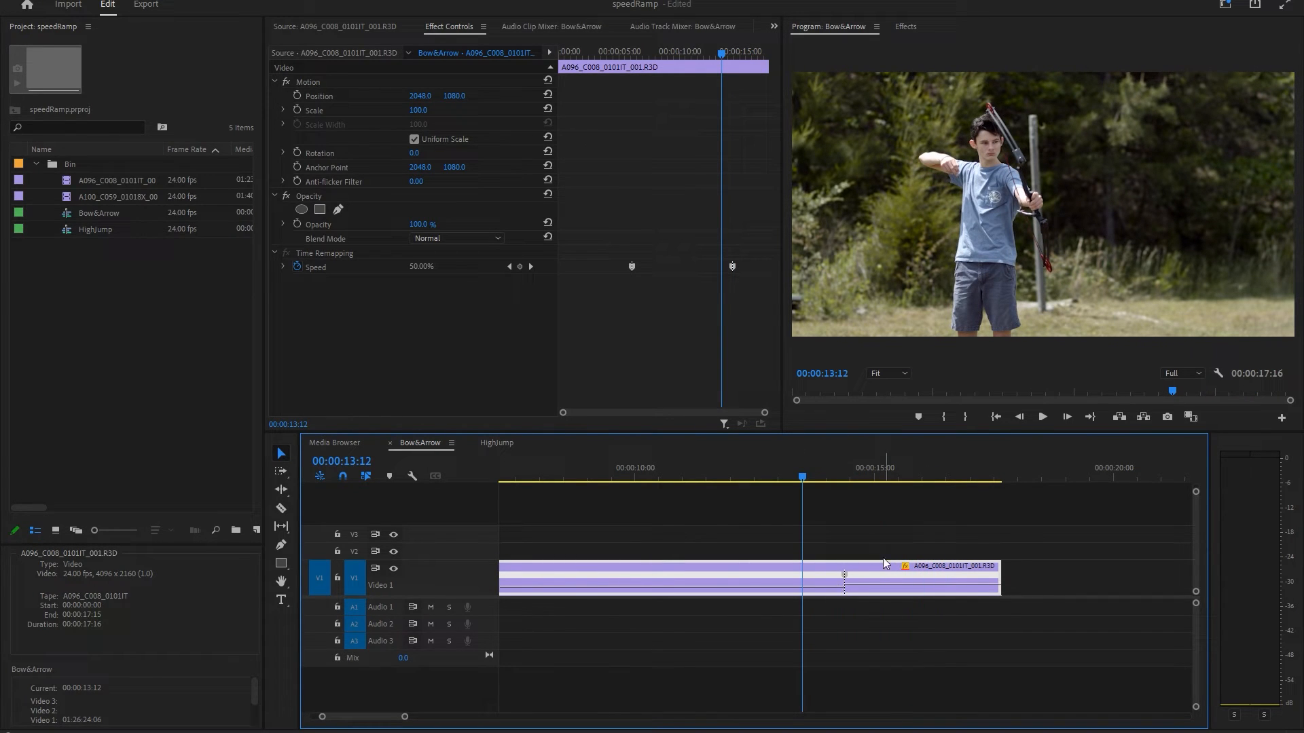
{"action": "left_click_drag", "start_coordinate": [845, 581], "coordinate": [780, 575]}
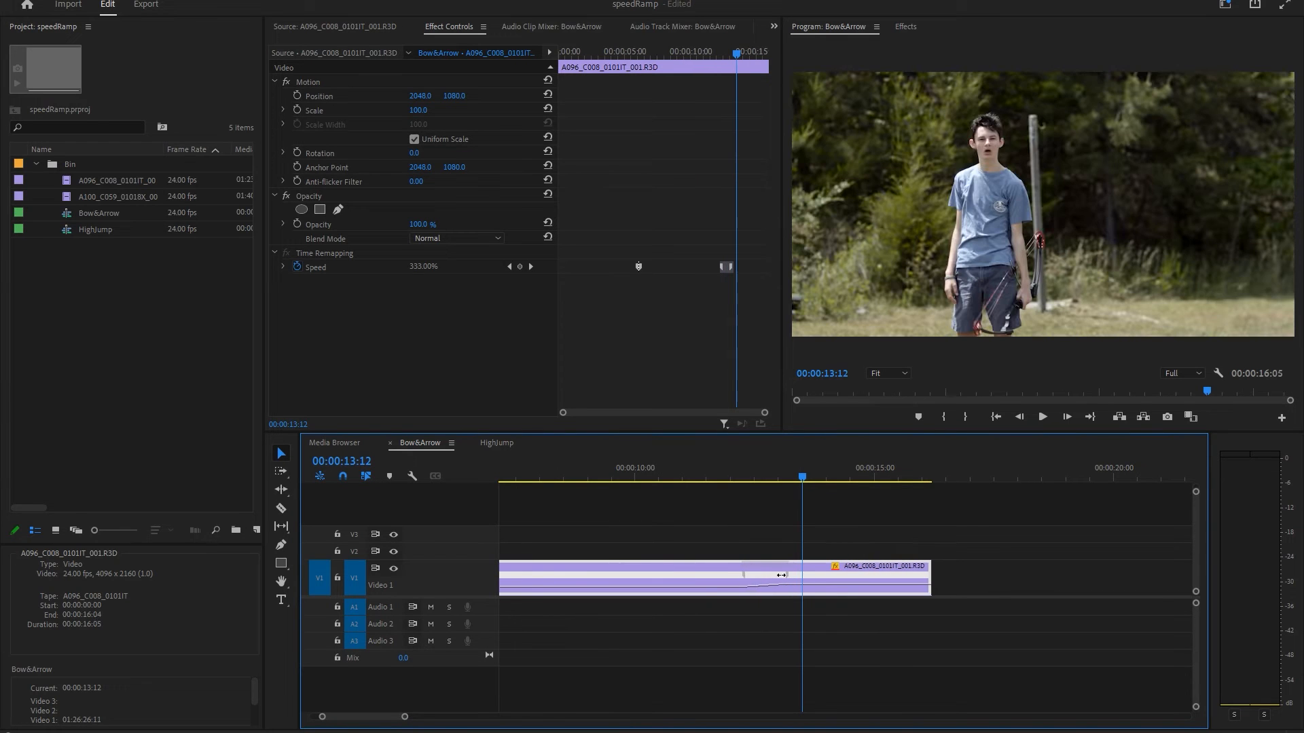
Play the Bow&Arrow sequence from the start to compare the abrupt first speed change with the ramped second one
{"action": "left_click", "coordinate": [652, 476]}
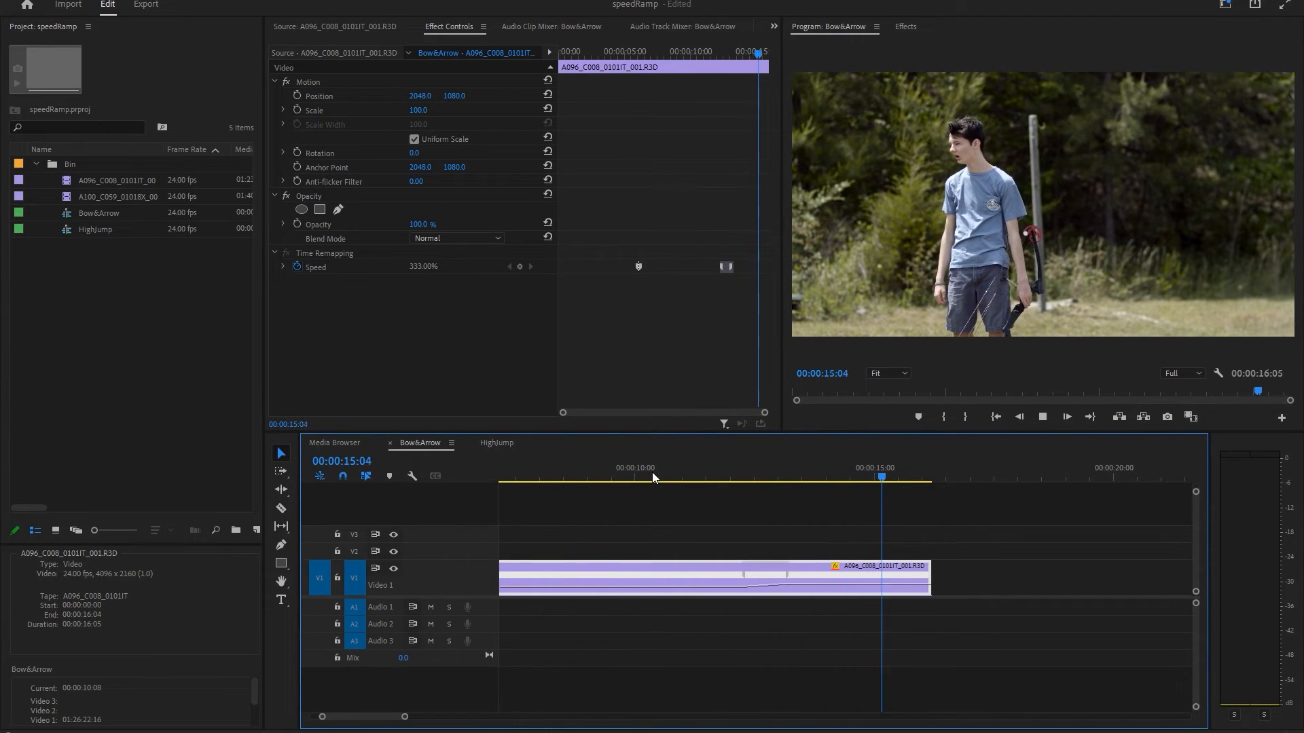
{"action": "key", "text": "Home"}
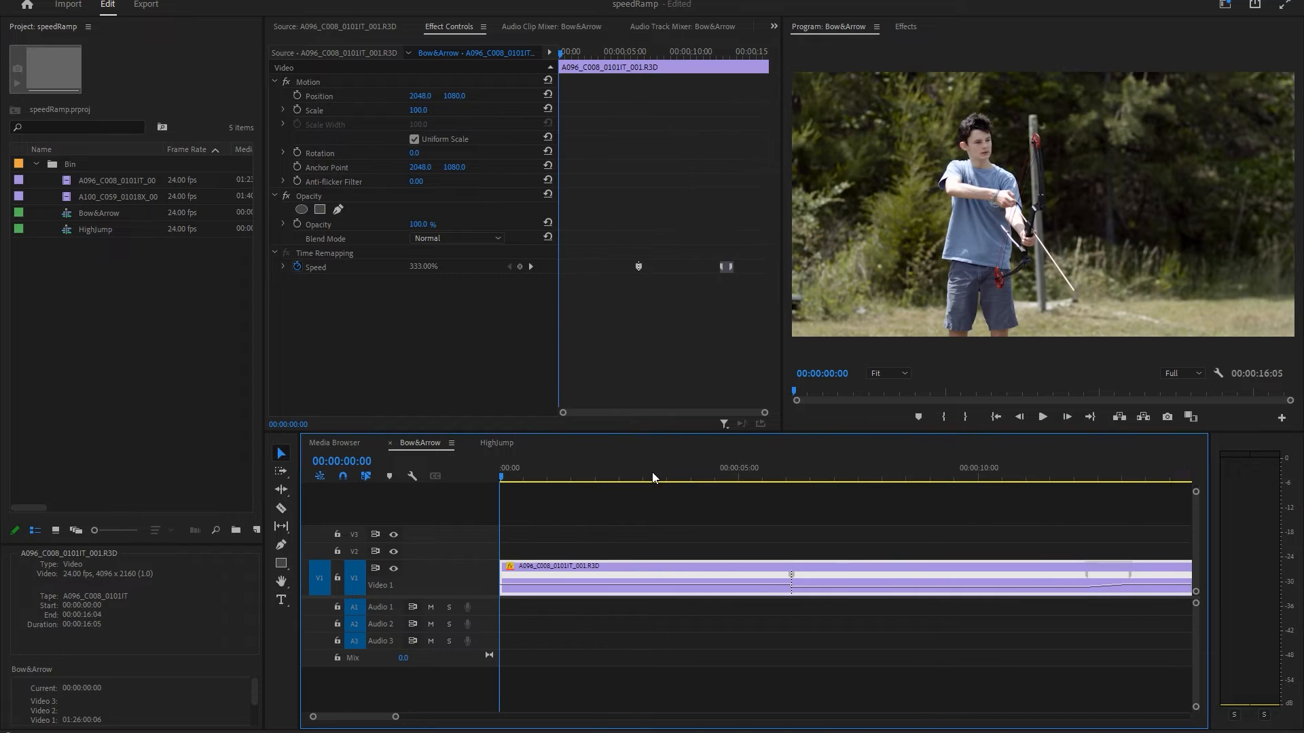
{"action": "key", "text": "space"}
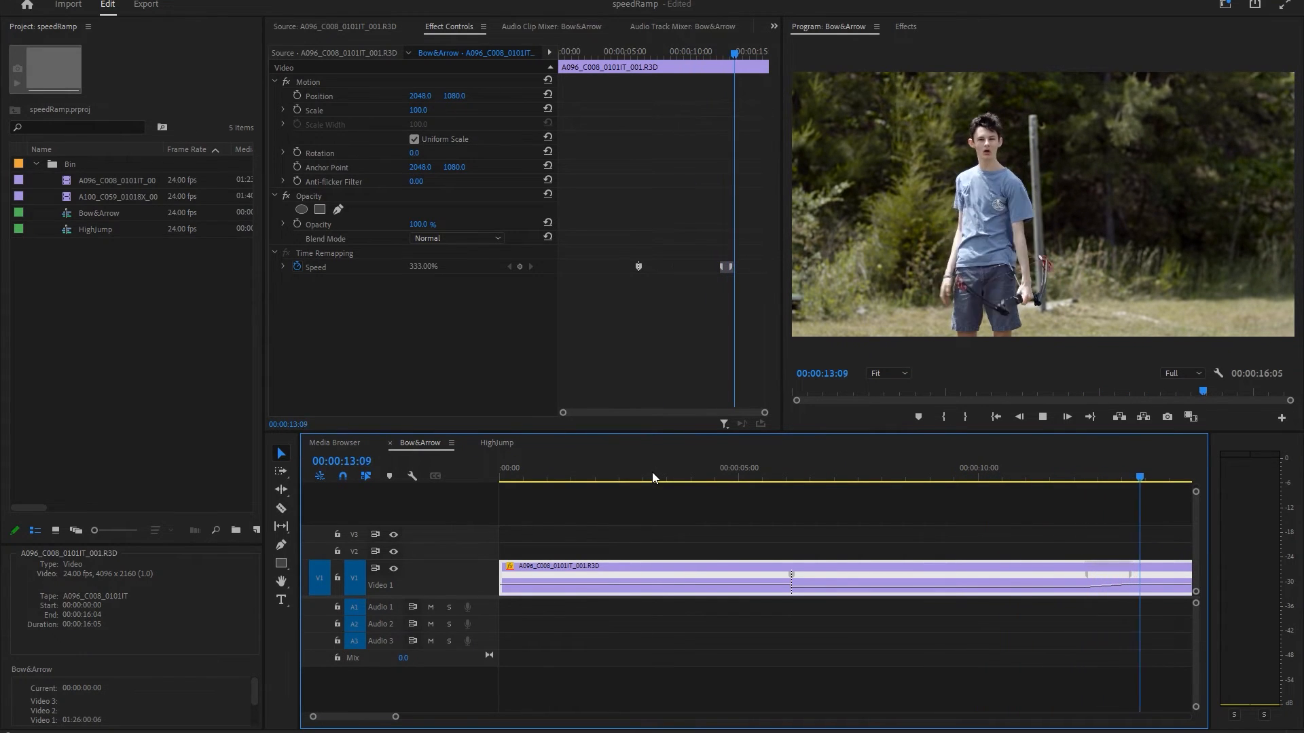
{"action": "key", "text": "space"}
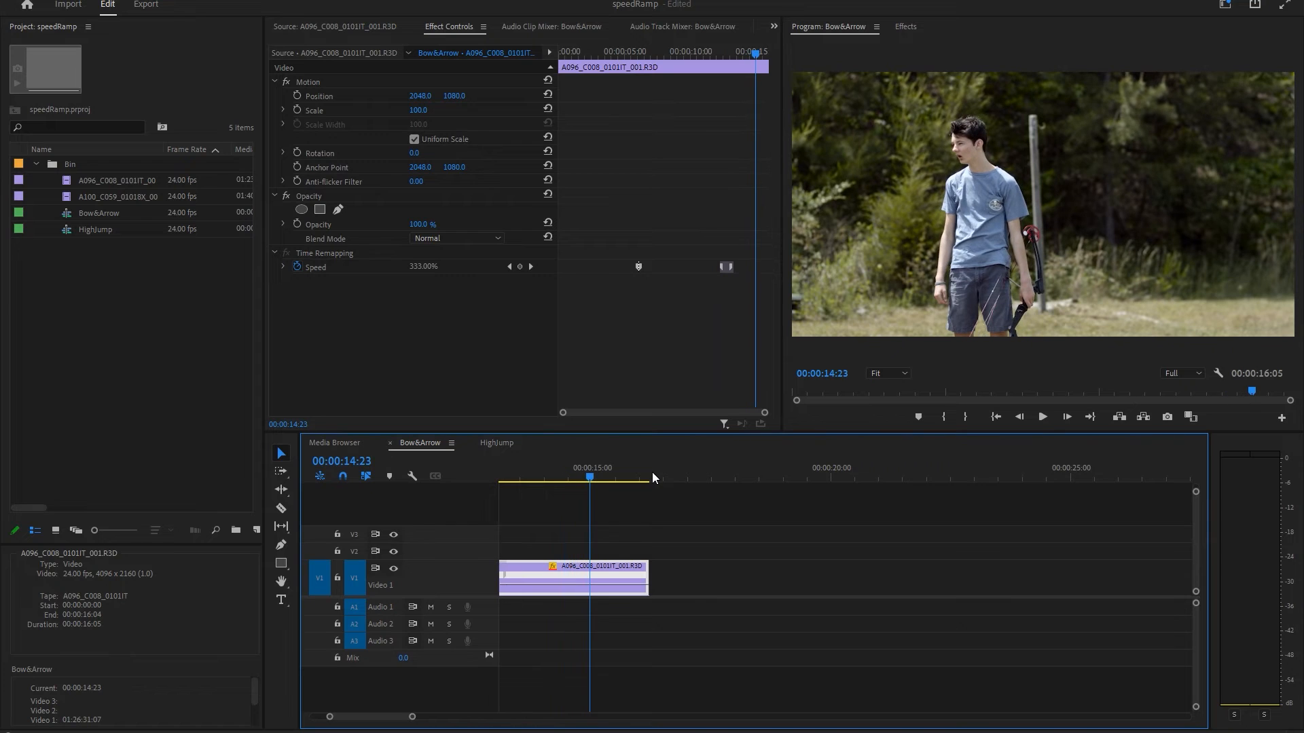
Open the HighJump sequence and heighten its Video 1 track
{"action": "left_click", "coordinate": [502, 446]}
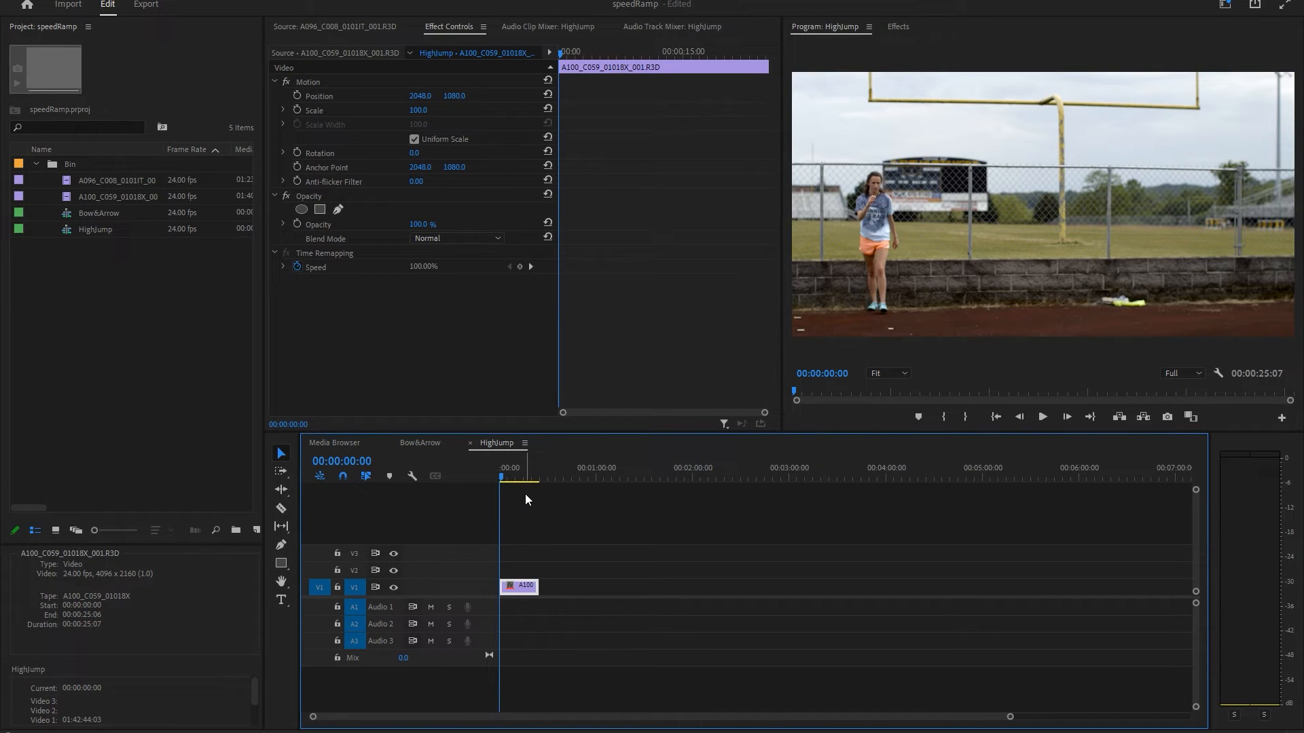
{"action": "key", "text": "backslash"}
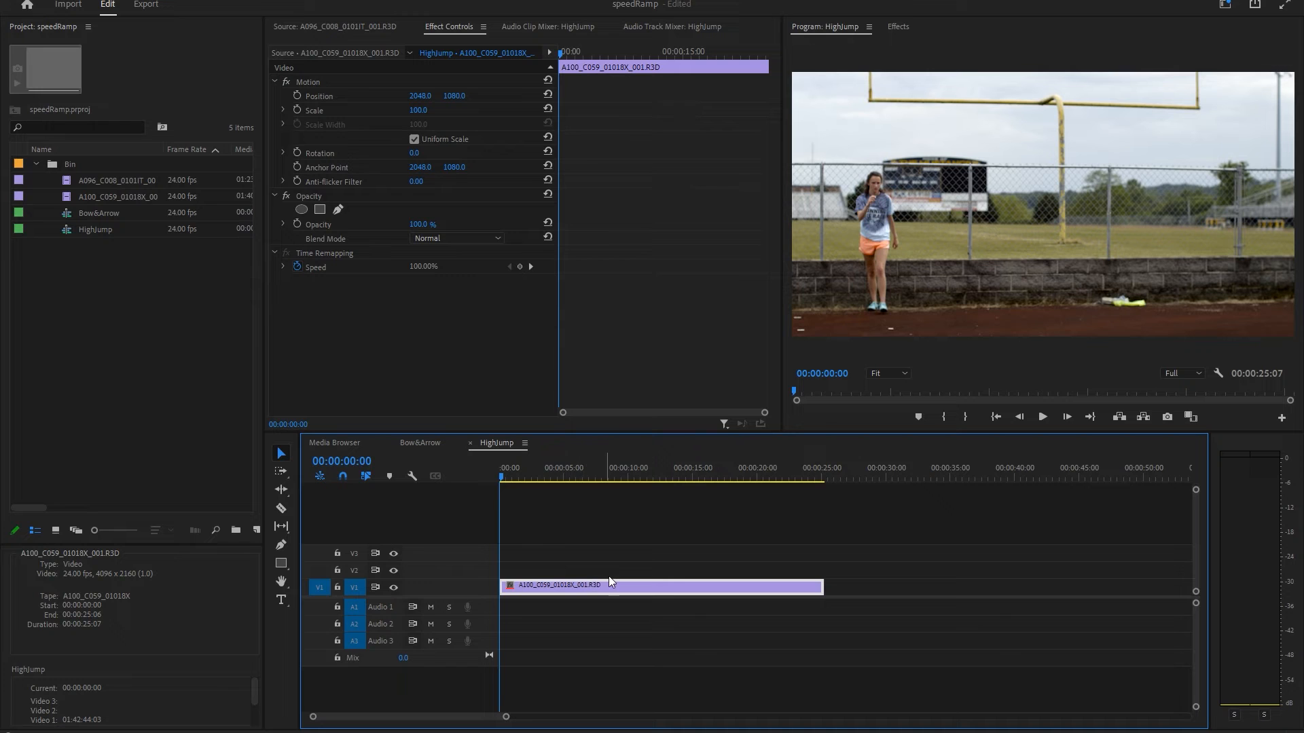
{"action": "left_click_drag", "start_coordinate": [481, 580], "coordinate": [482, 553]}
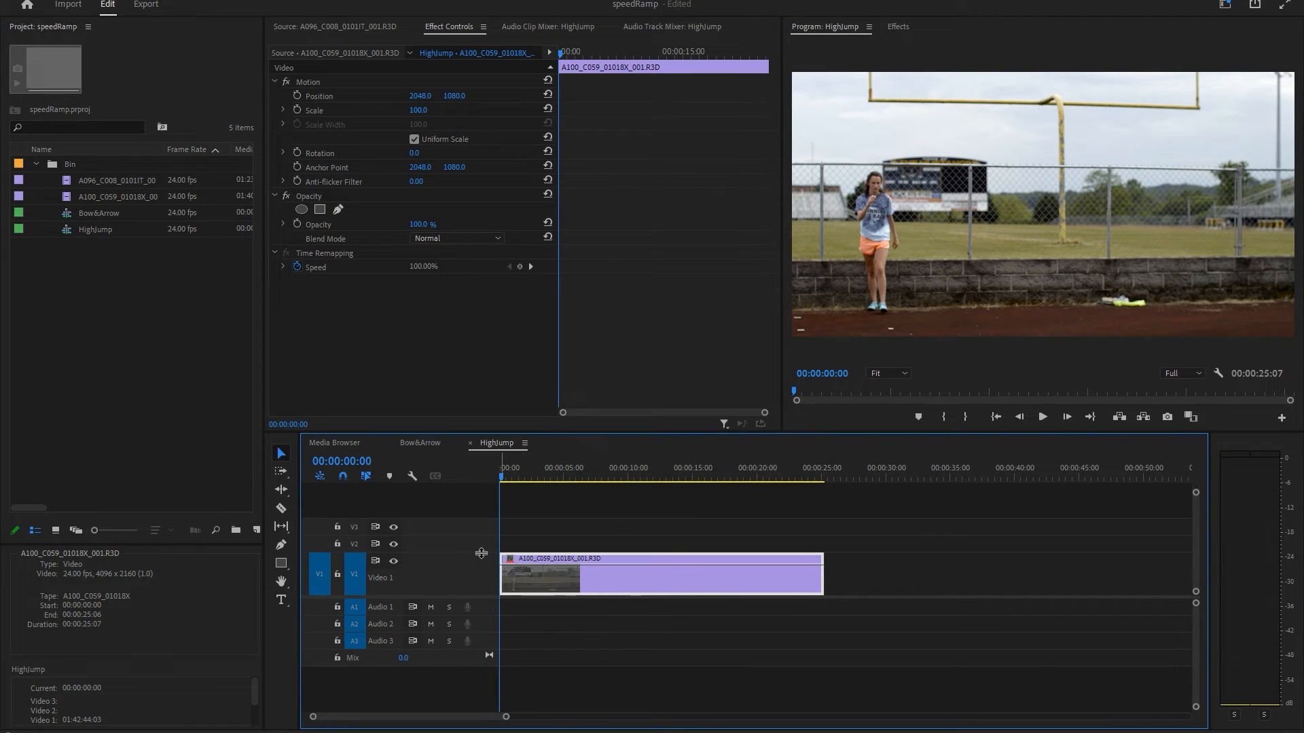
Display the Time Remapping speed line on the HighJump clip in the timeline
{"action": "right_click", "coordinate": [638, 576]}
{"action": "mouse_move", "coordinate": [699, 730]}
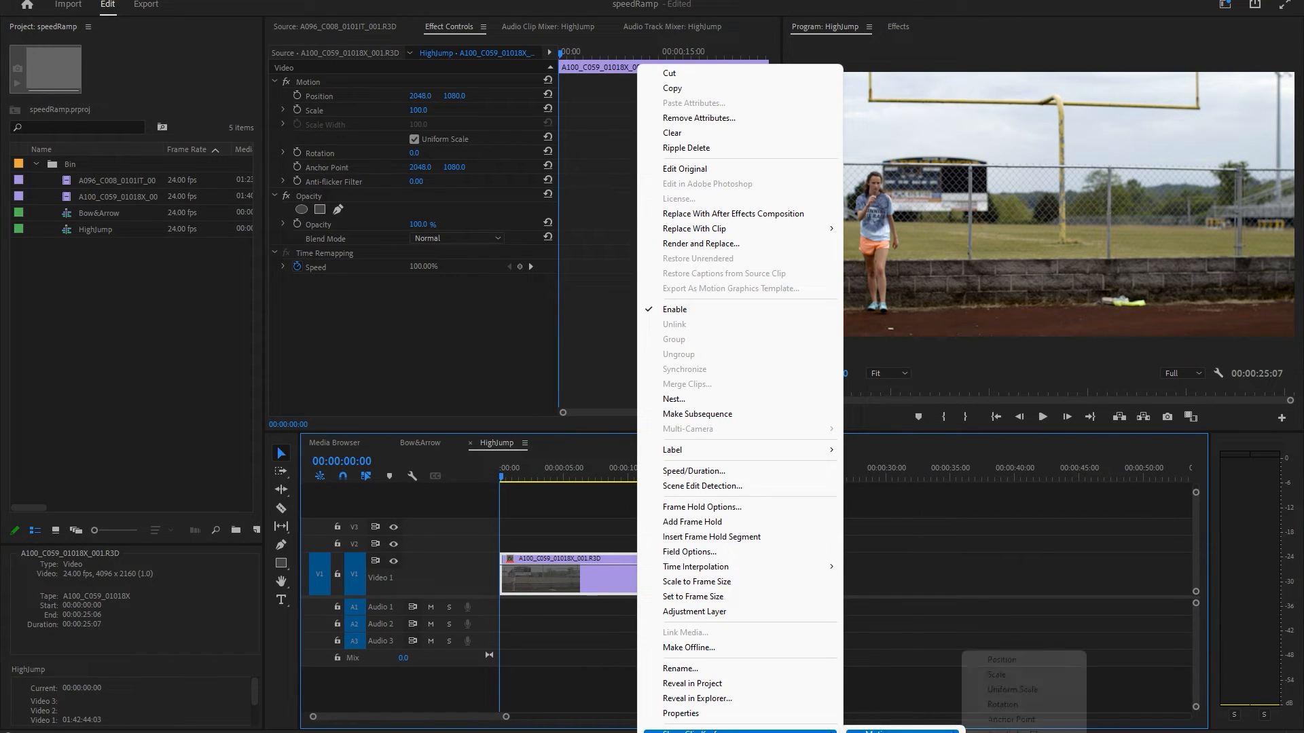
{"action": "left_click", "coordinate": [876, 731]}
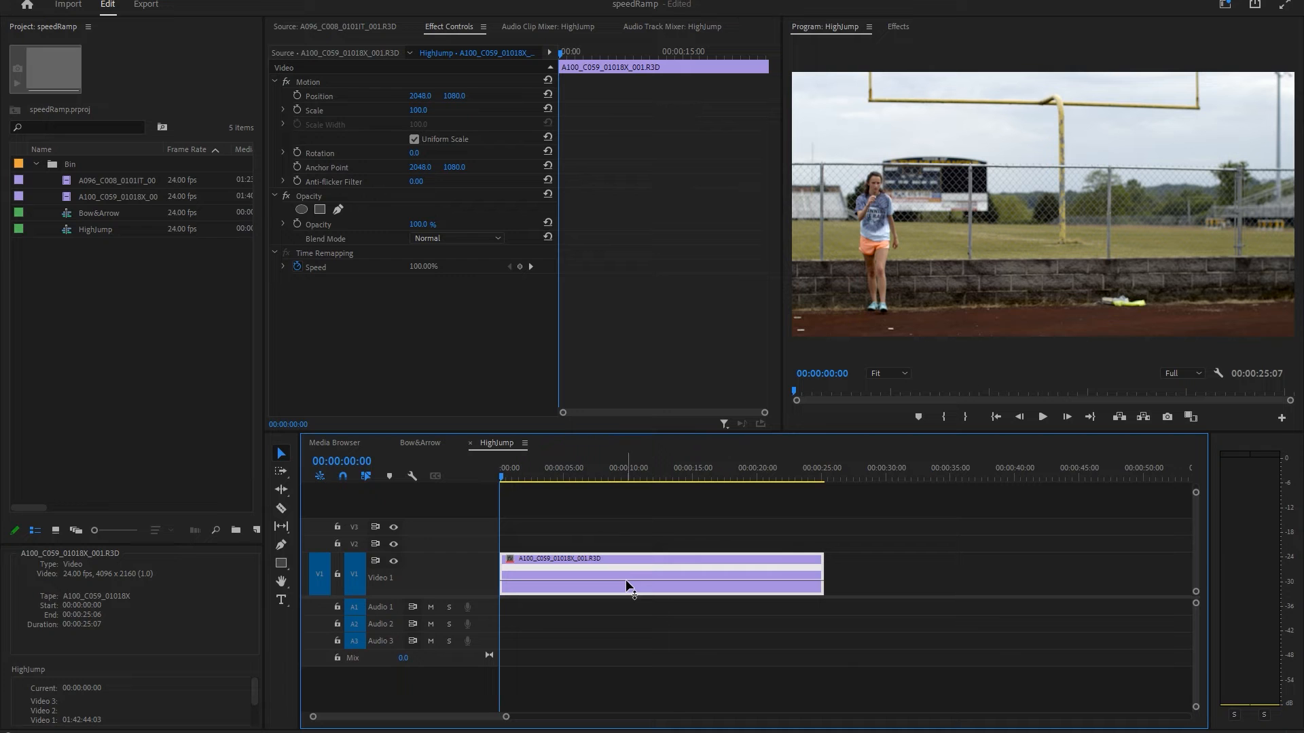
Add a speed keyframe at 00:00:14:17, where the jumper takes off, and raise the speed before it to 331%
{"action": "left_click", "coordinate": [528, 471]}
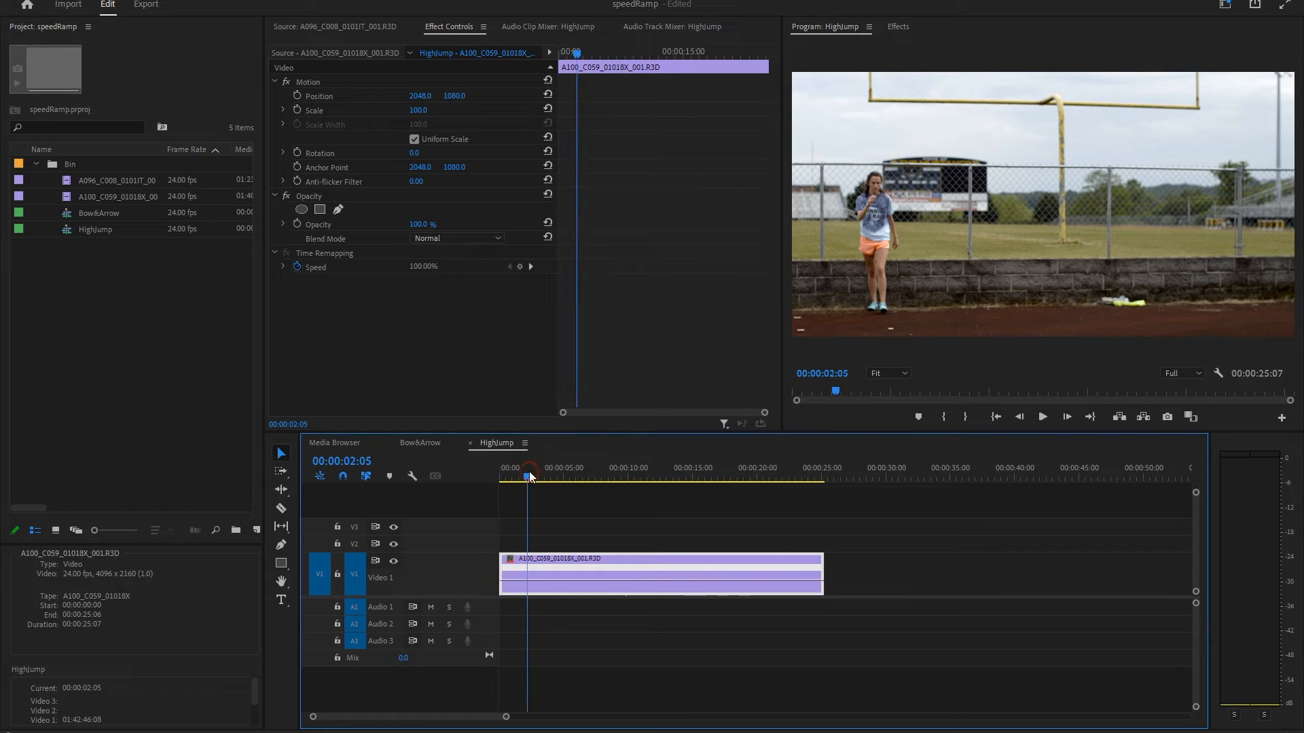
{"action": "left_click_drag", "start_coordinate": [556, 474], "coordinate": [609, 484]}
{"action": "key", "text": "space"}
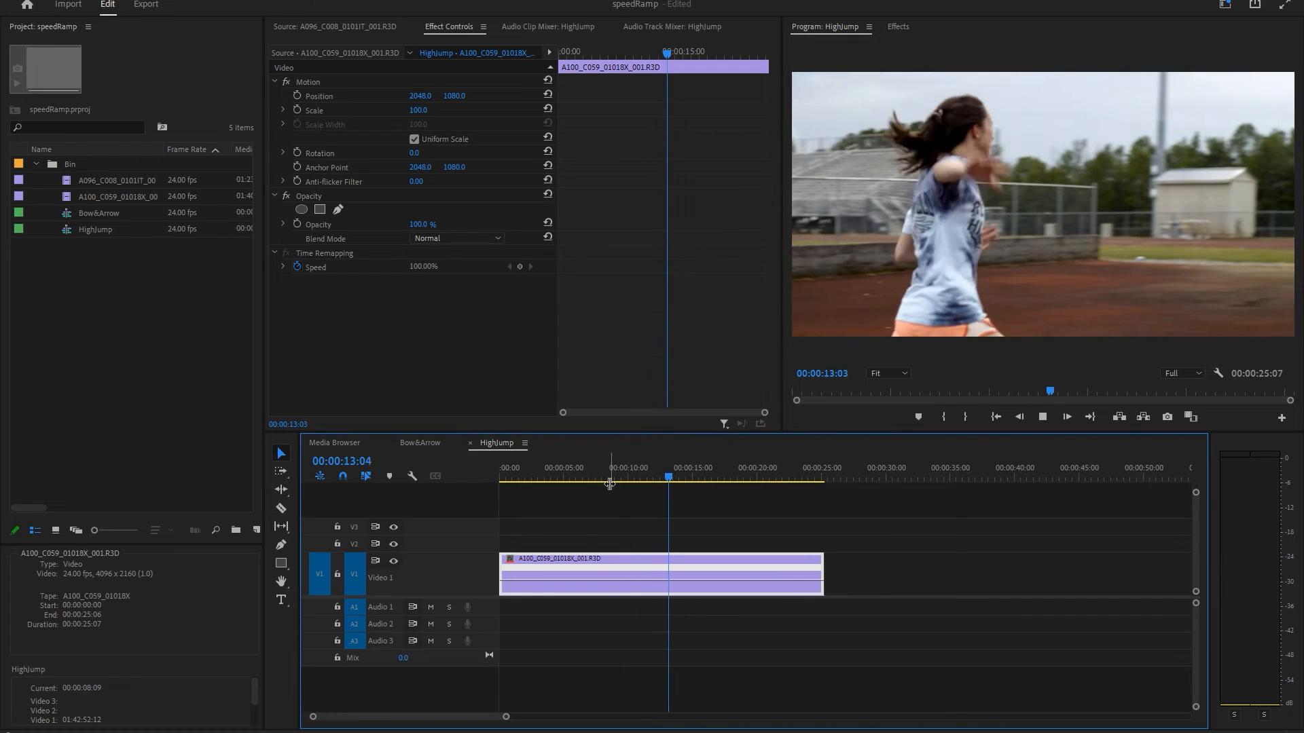
{"action": "key", "text": "space"}
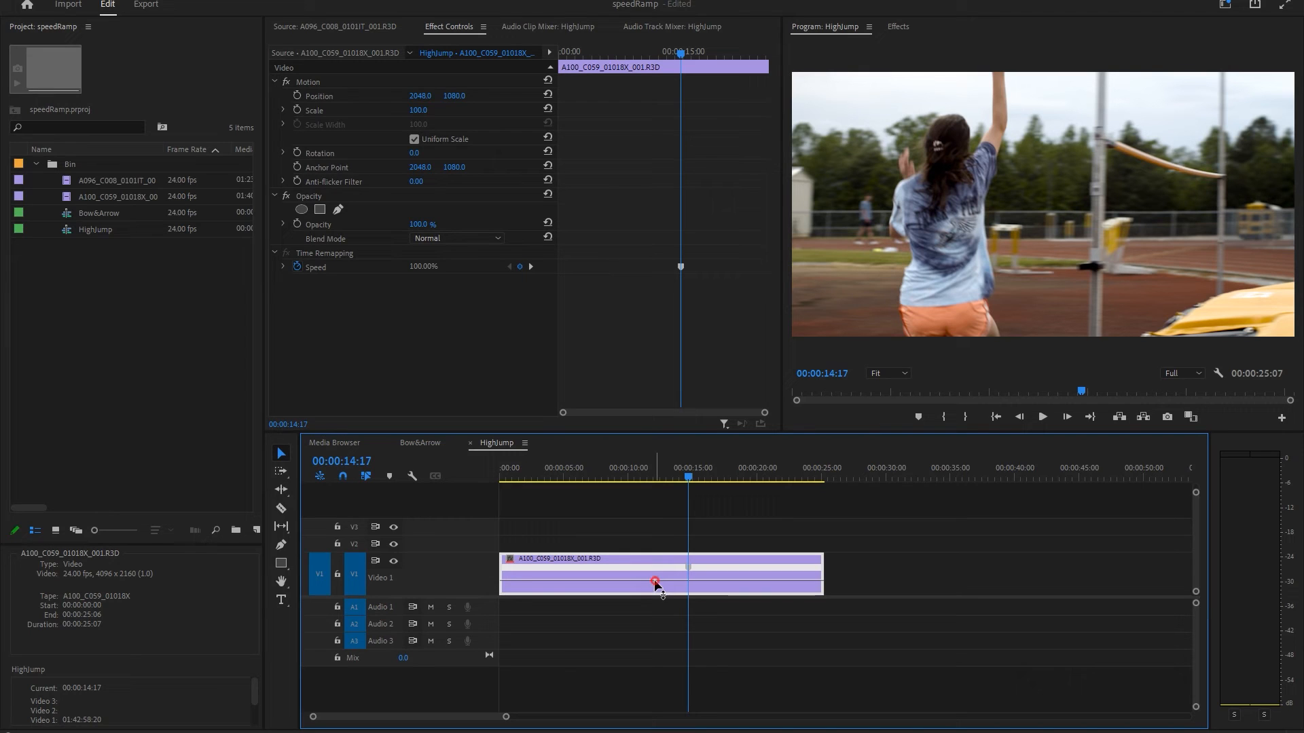
{"action": "left_click_drag", "start_coordinate": [654, 580], "coordinate": [654, 584]}
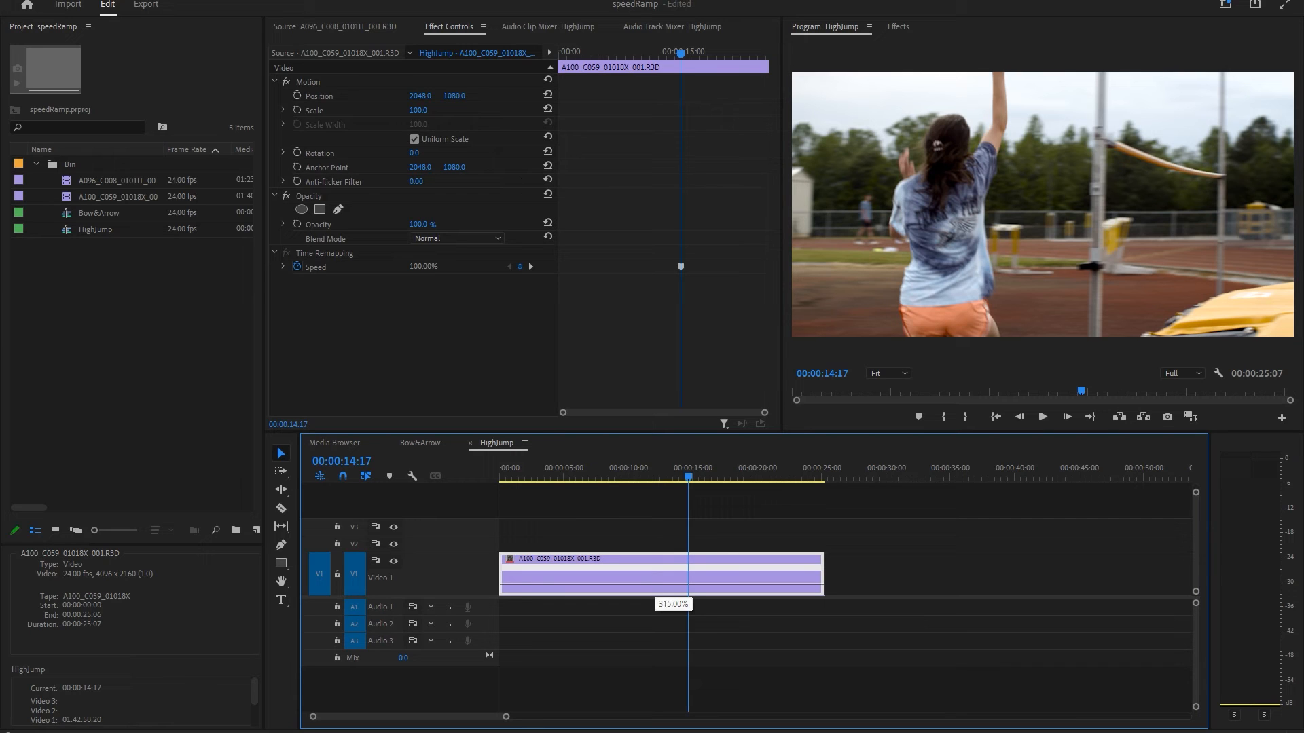
{"action": "left_click_drag", "start_coordinate": [673, 543], "coordinate": [673, 543]}
Play the sped-up run-up from the start, and lower the speed after the take-off keyframe to 50%
{"action": "left_click_drag", "start_coordinate": [584, 474], "coordinate": [472, 463]}
{"action": "key", "text": "space"}
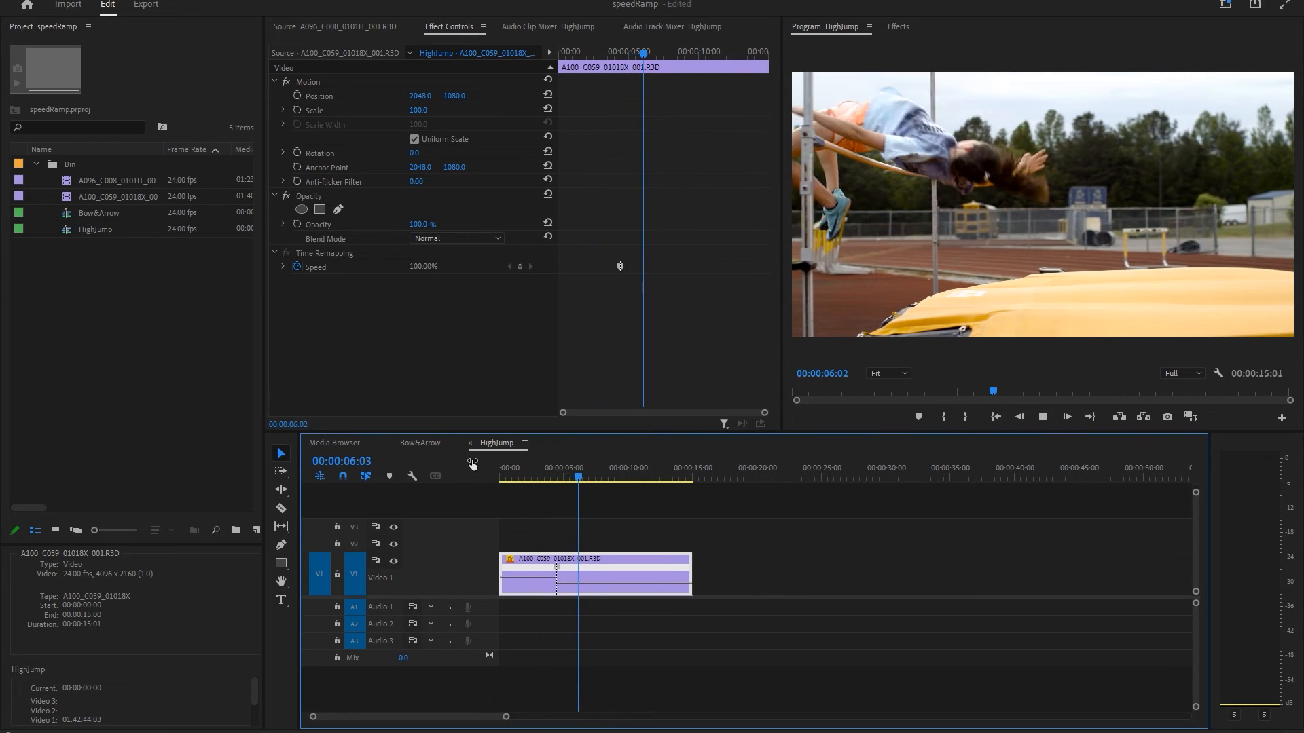
{"action": "key", "text": "space"}
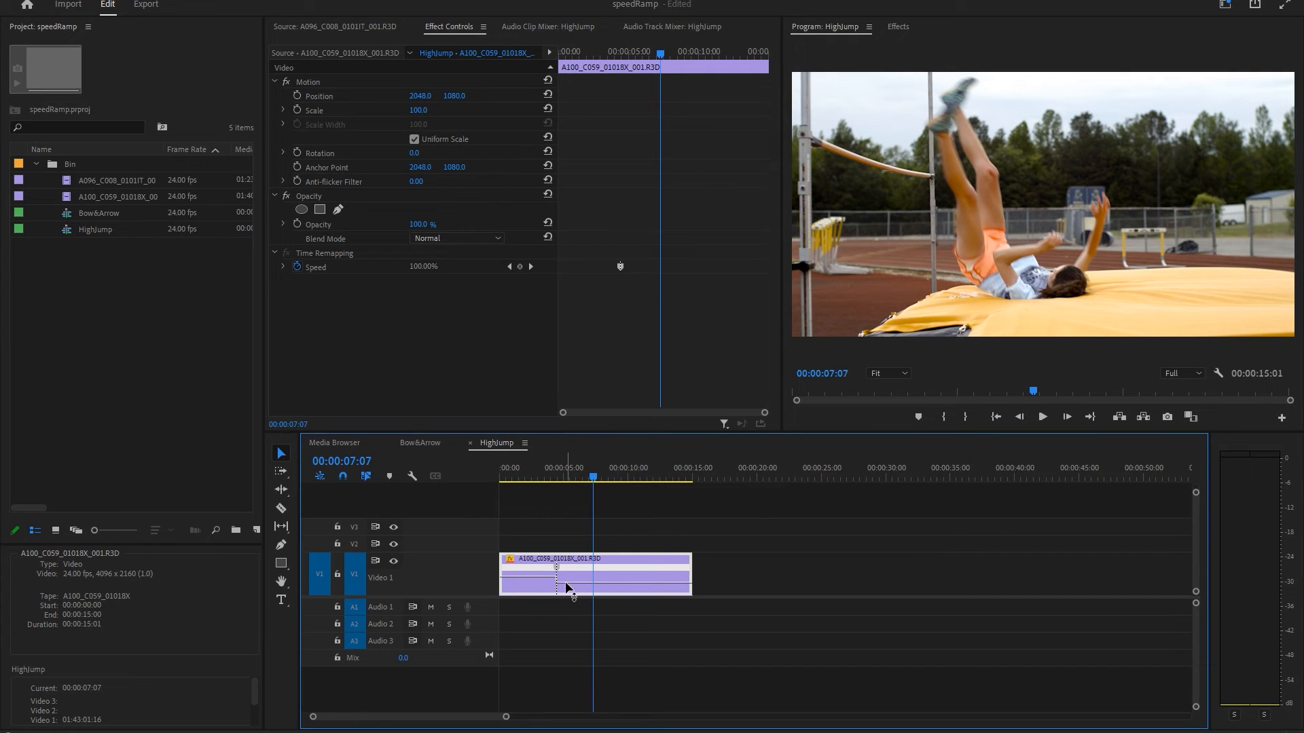
{"action": "left_click_drag", "start_coordinate": [565, 581], "coordinate": [569, 619]}
Play to the landing, add a second speed keyframe at 00:00:10:06, and raise the speed after it to 332%
{"action": "left_click", "coordinate": [539, 478]}
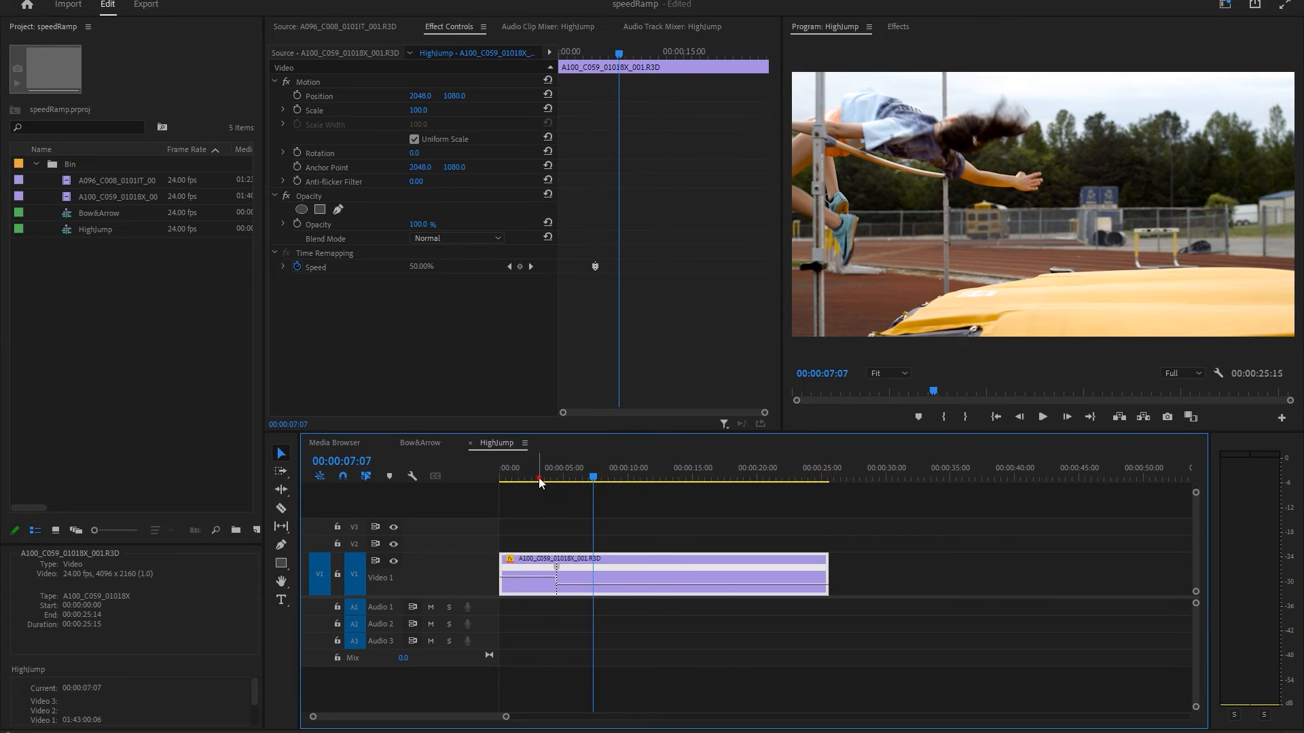
{"action": "key", "text": "space"}
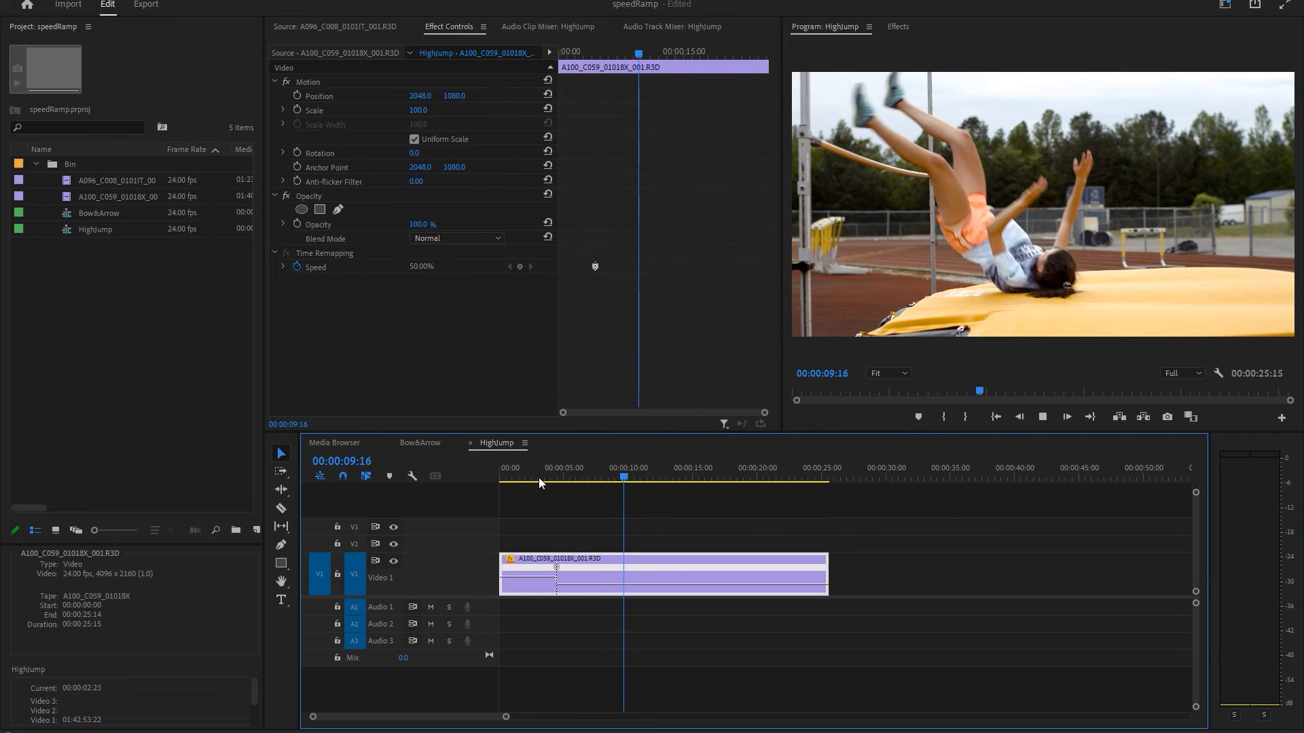
{"action": "key", "text": "space"}
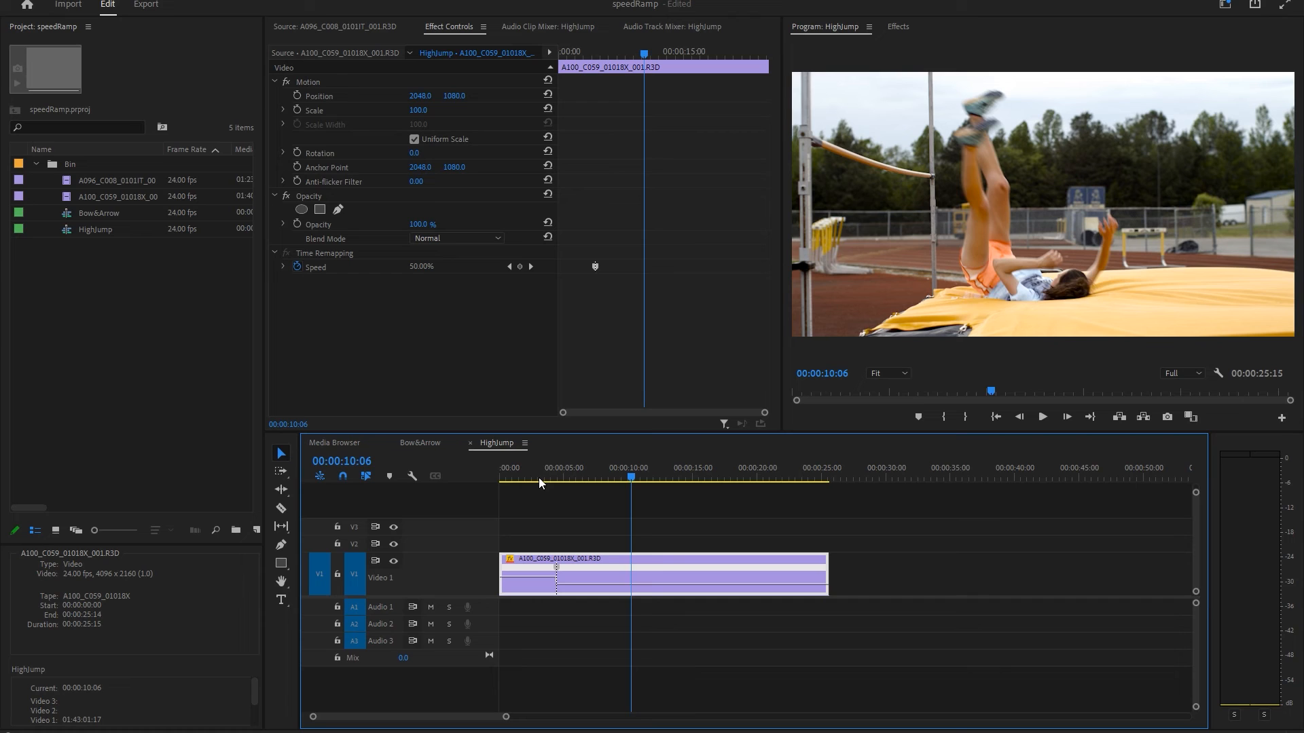
{"action": "left_click", "coordinate": [632, 585], "text": "ctrl"}
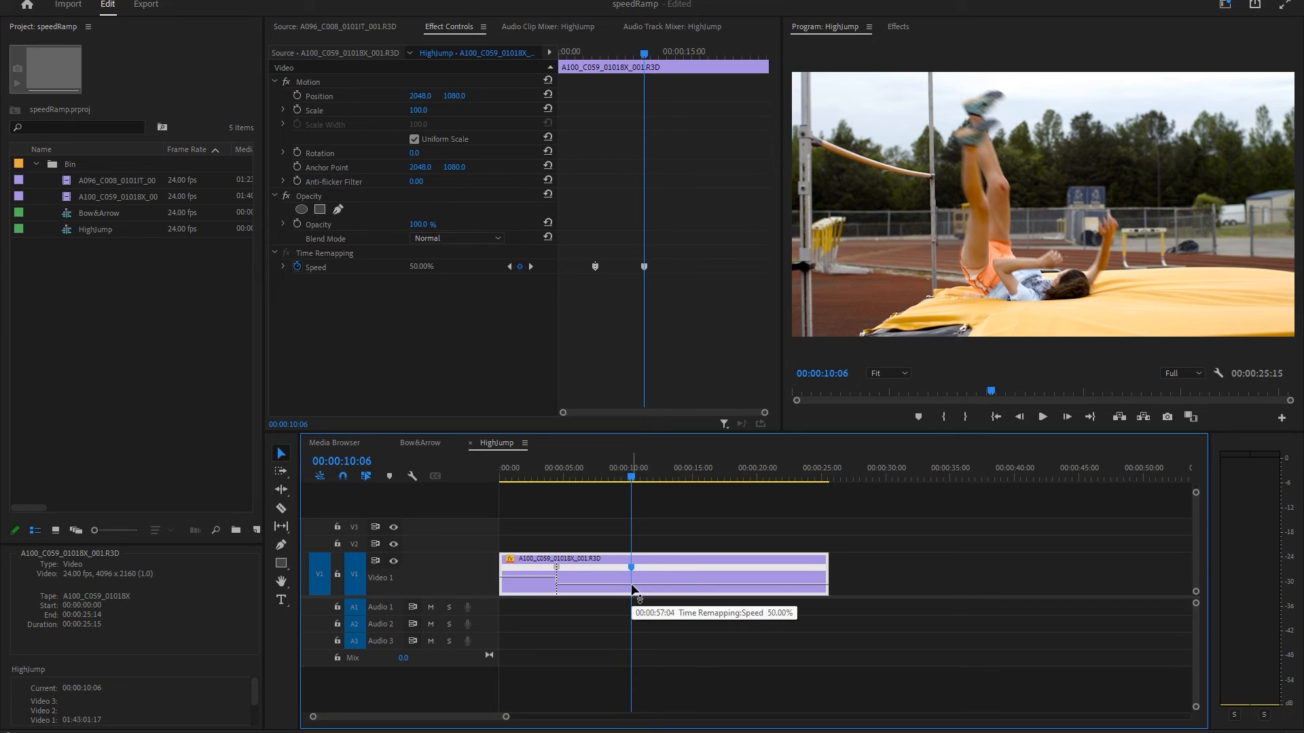
{"action": "left_click_drag", "start_coordinate": [641, 588], "coordinate": [641, 576]}
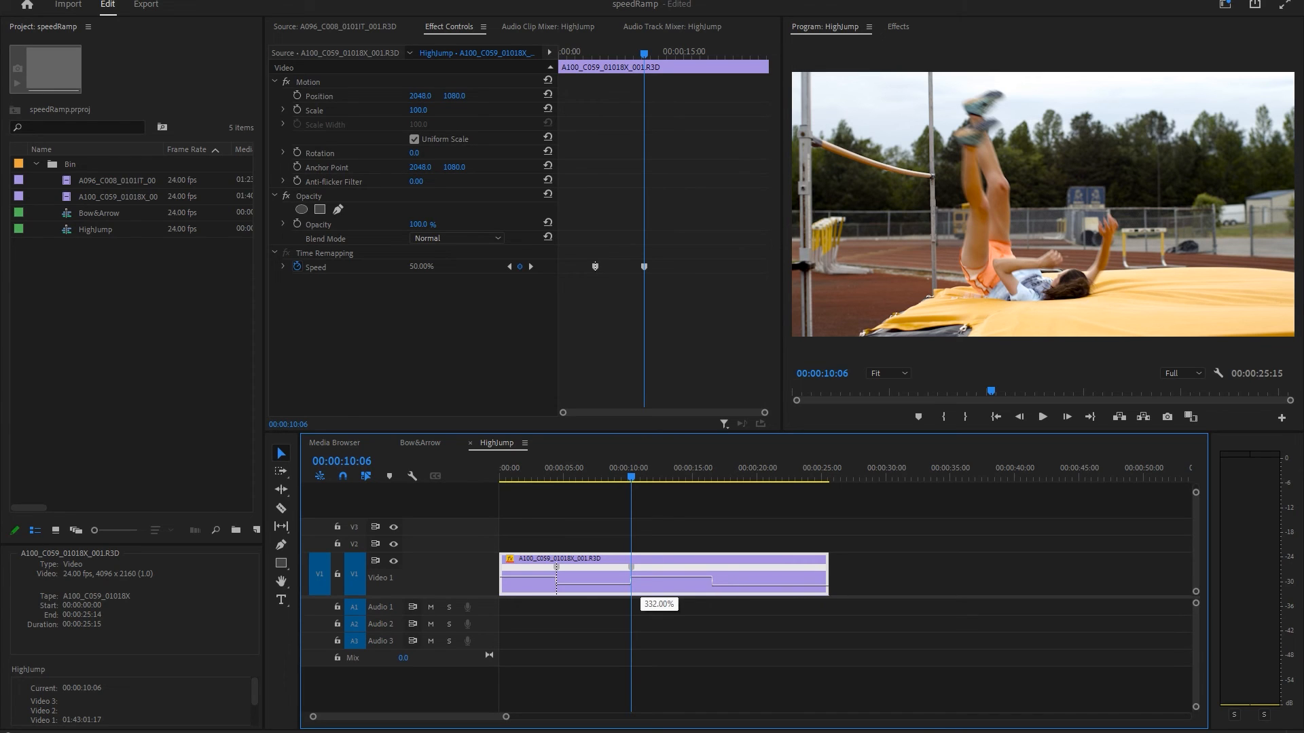
{"action": "left_click_drag", "start_coordinate": [641, 576], "coordinate": [641, 575]}
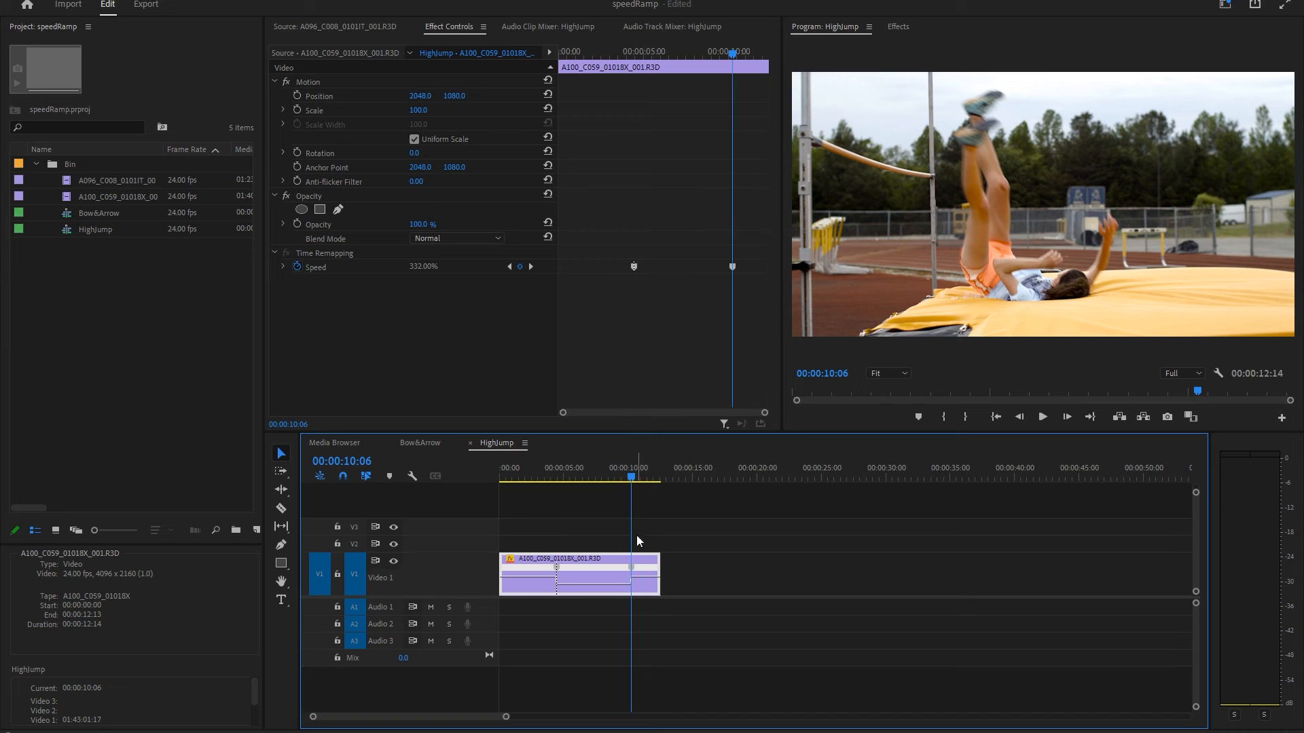
Split the second speed keyframe into a gradual ramp from 50% to 332%, and play the ramp and the whole sequence
{"action": "left_click_drag", "start_coordinate": [639, 578], "coordinate": [645, 569]}
{"action": "left_click_drag", "start_coordinate": [623, 474], "coordinate": [618, 476]}
{"action": "key", "text": "space"}
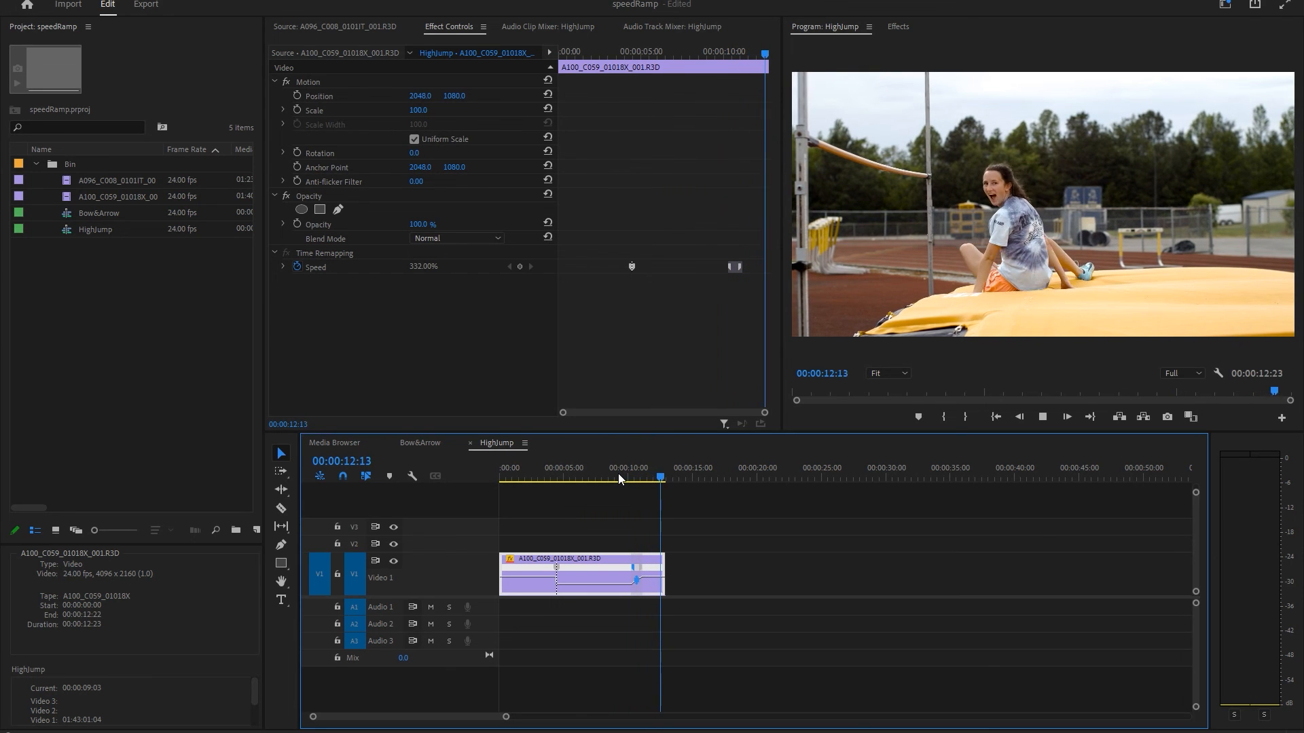
{"action": "left_click_drag", "start_coordinate": [618, 474], "coordinate": [484, 474]}
{"action": "key", "text": "space"}
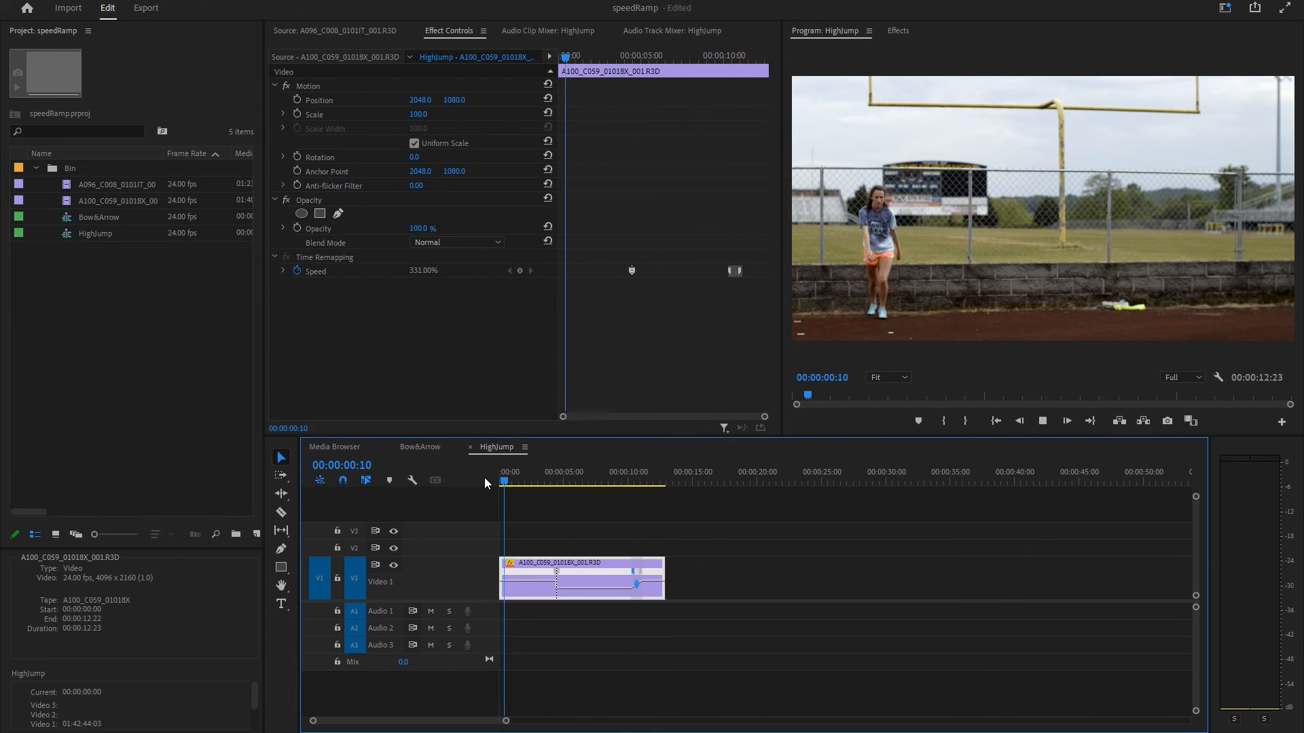